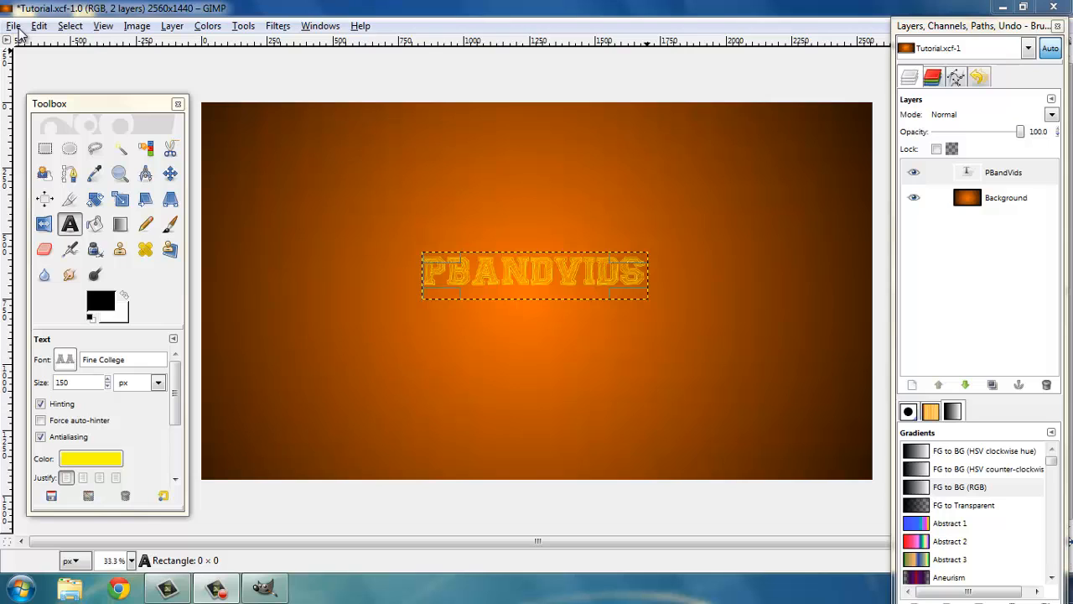
# Create a new 2560 × 1440 image filled with transparency
pyautogui.click(18, 30)
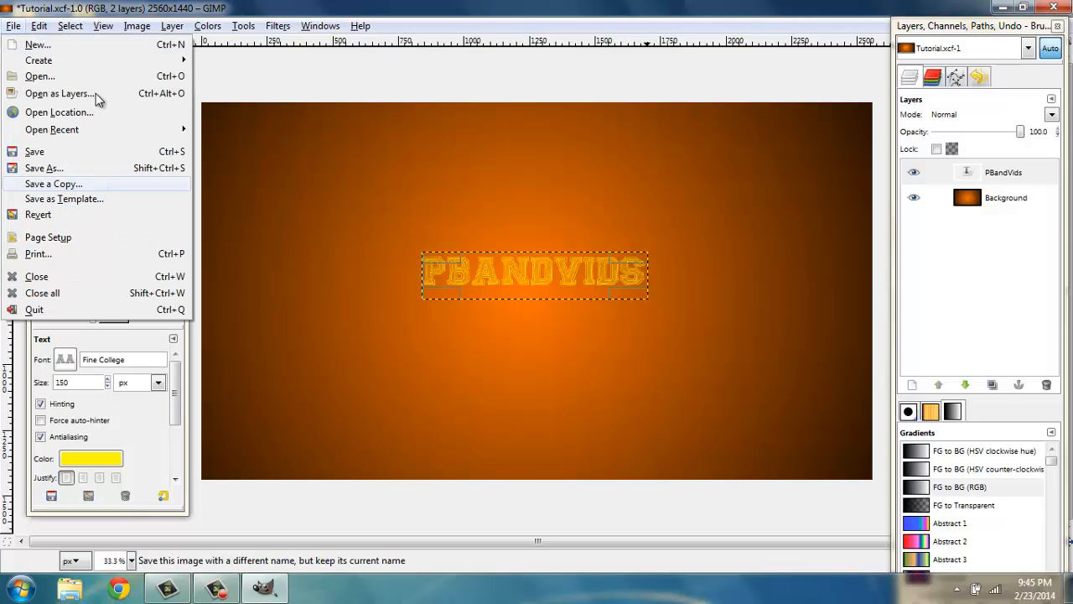
pyautogui.click(91, 44)
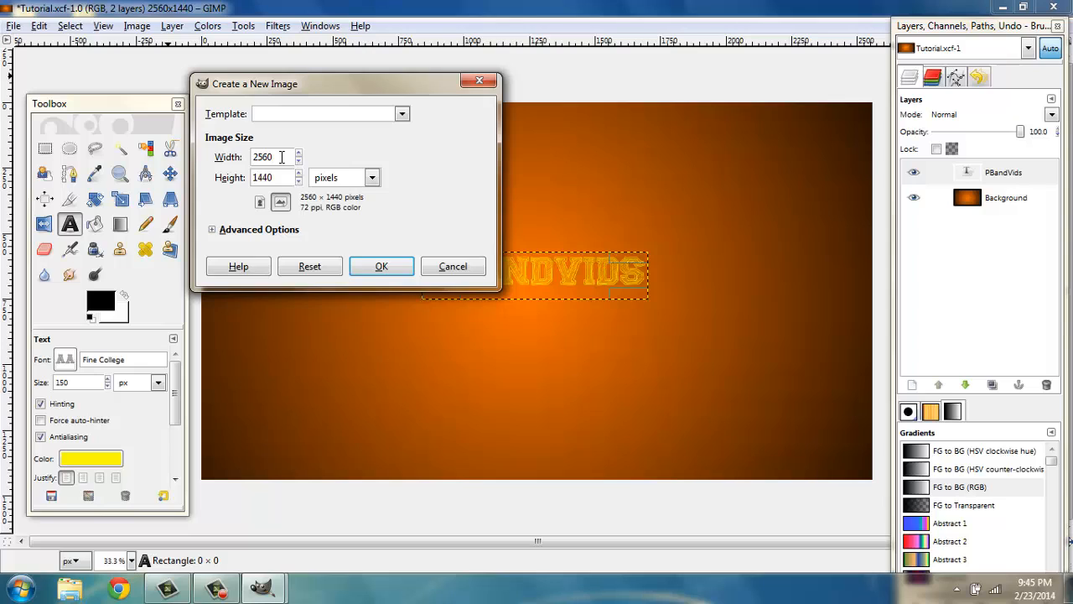
pyautogui.click(214, 232)
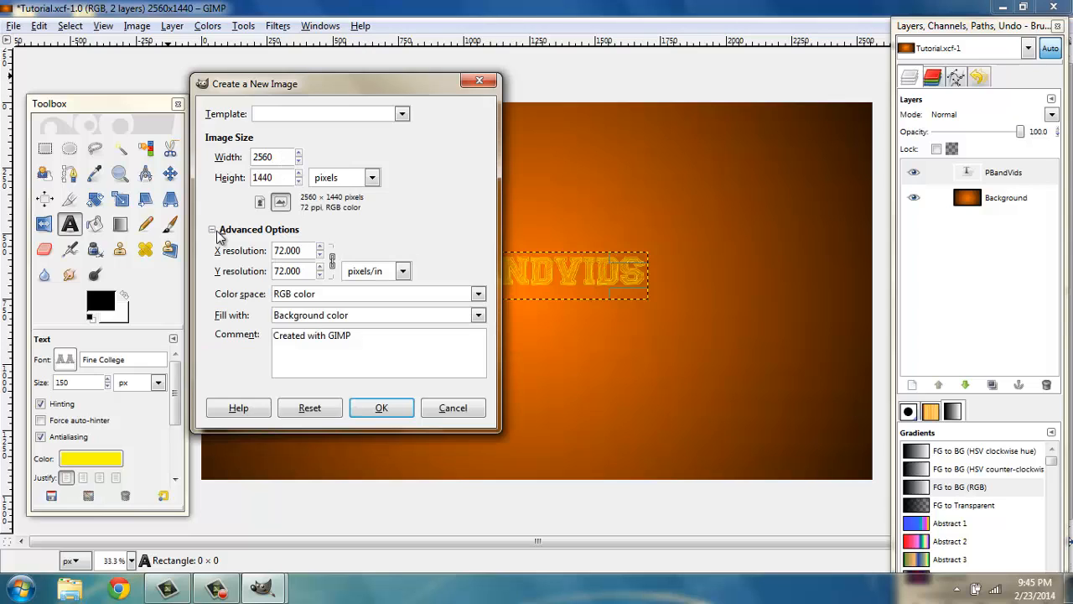
pyautogui.click(298, 317)
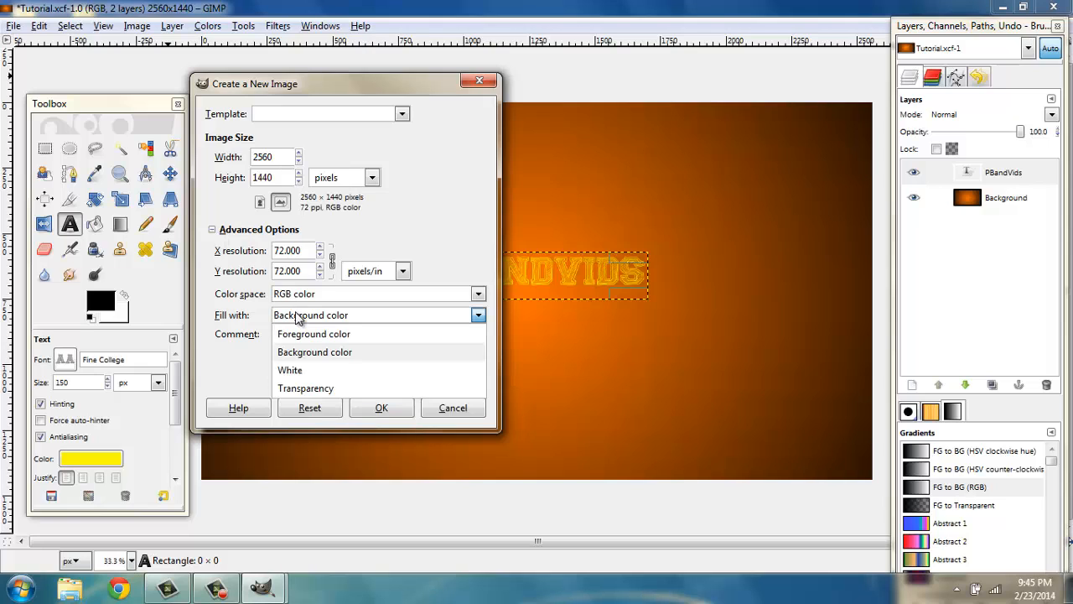
pyautogui.click(334, 390)
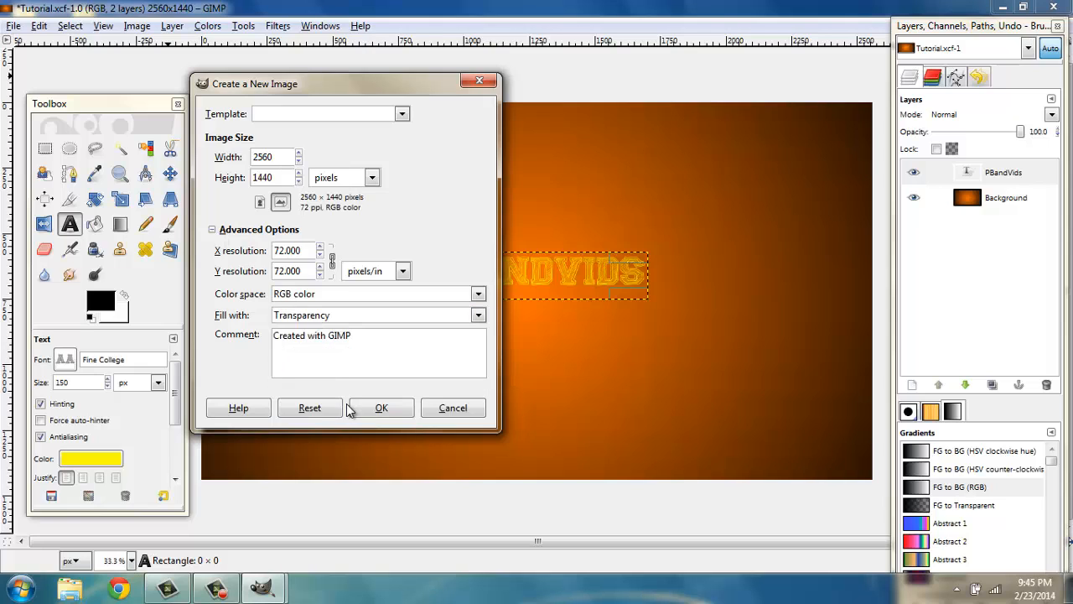
pyautogui.click(376, 409)
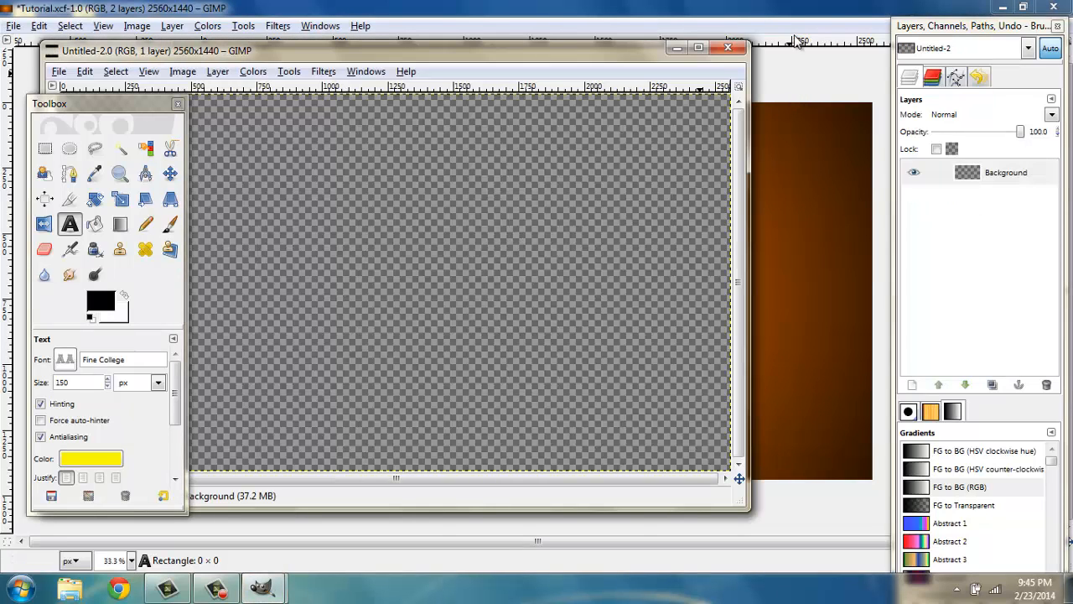
# Close the Tutorial.xcf image without saving its changes
pyautogui.click(1064, 3)
pyautogui.click(1064, 6)
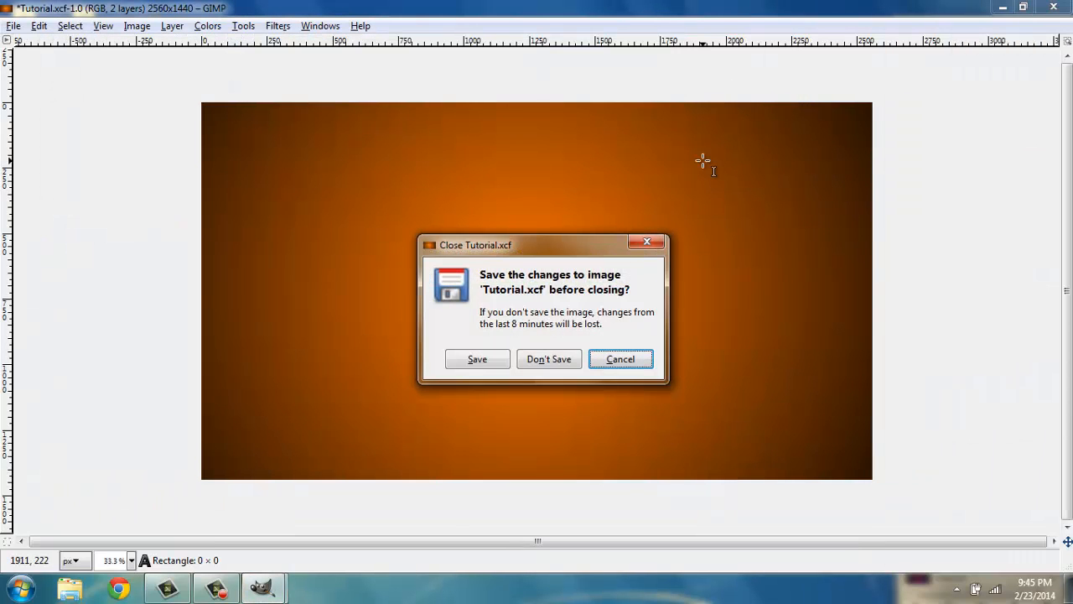
pyautogui.click(547, 360)
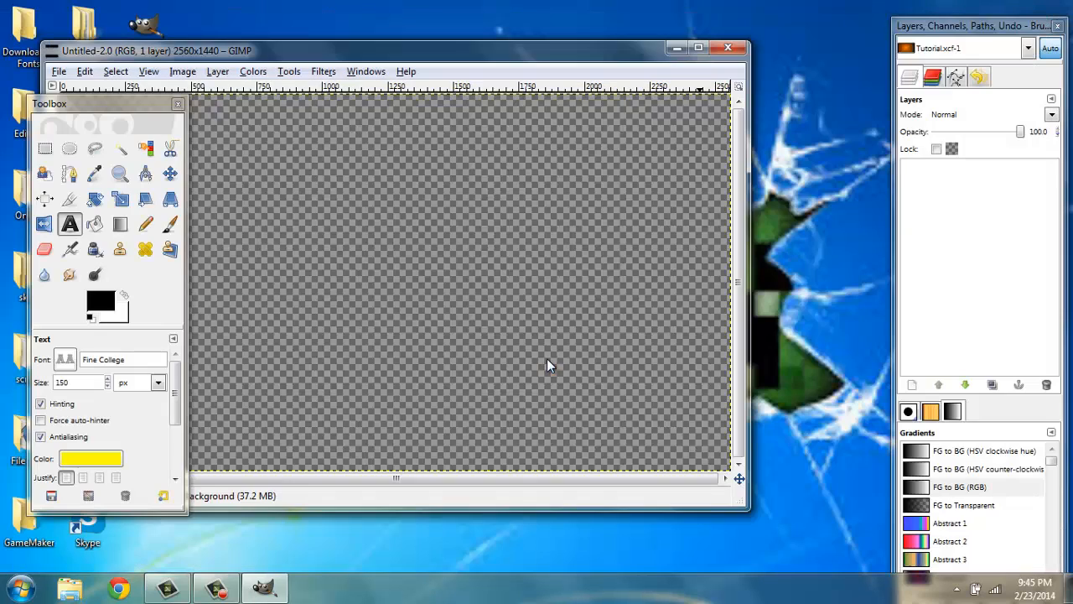
# Maximize the new image window and fill the canvas with orange fb7203 using Bucket Fill
pyautogui.click(697, 49)
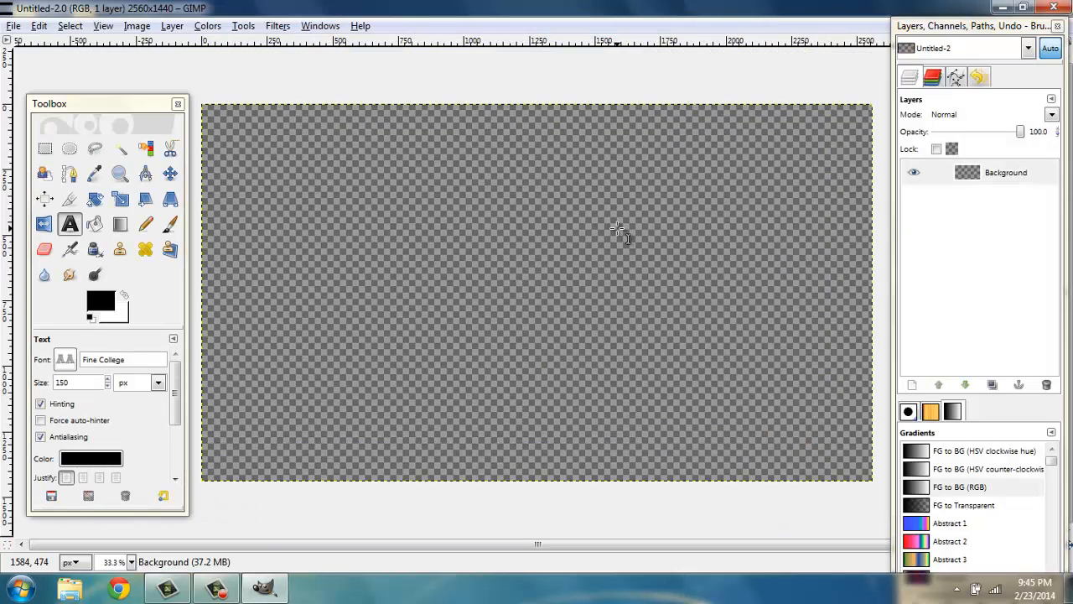
pyautogui.click(94, 227)
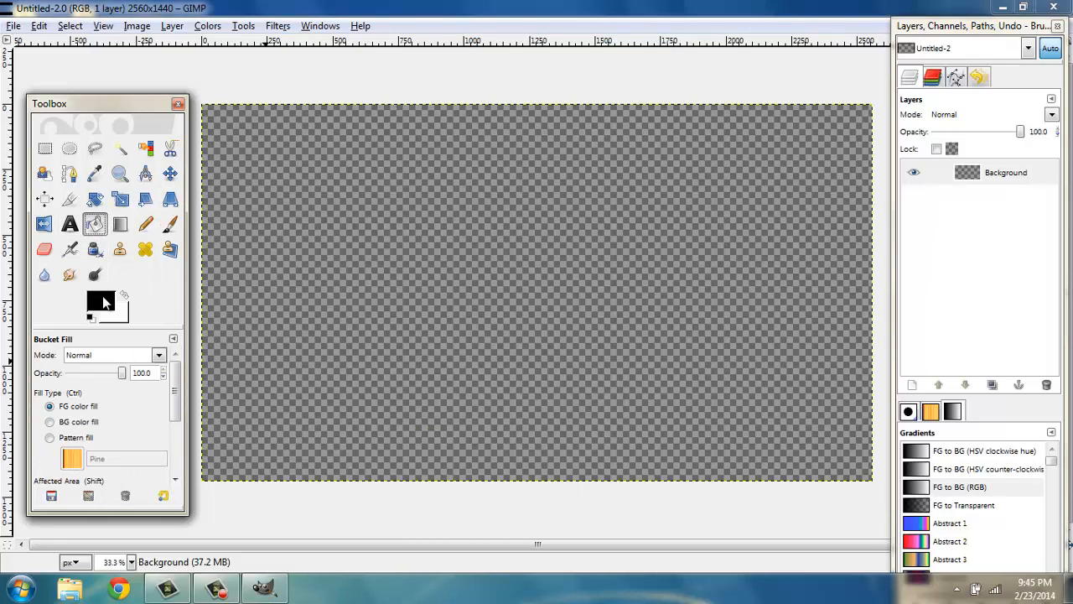
pyautogui.click(102, 301)
pyautogui.click(262, 206)
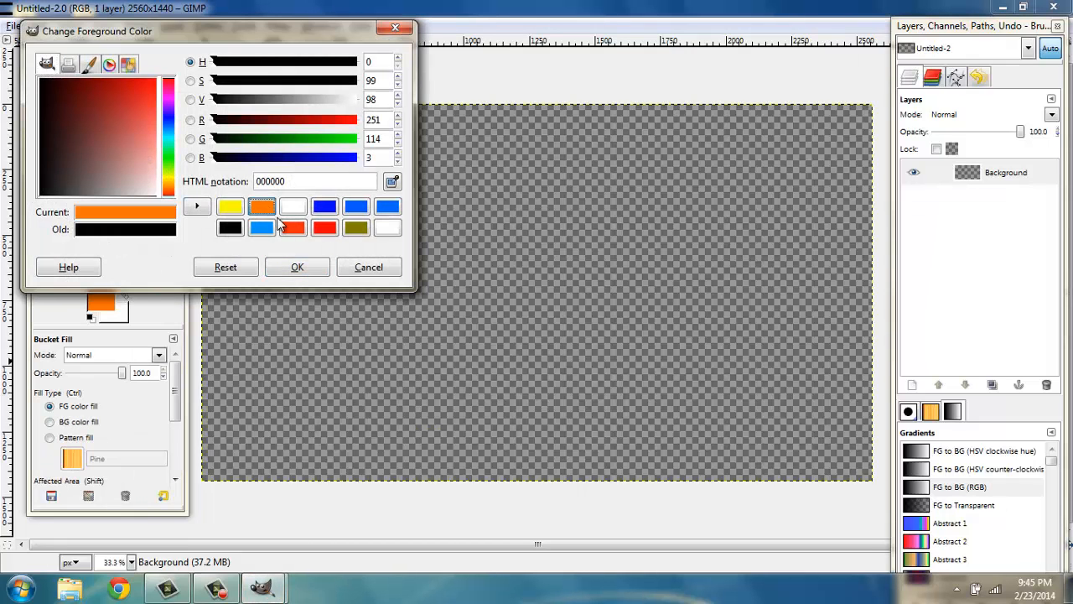
pyautogui.click(293, 266)
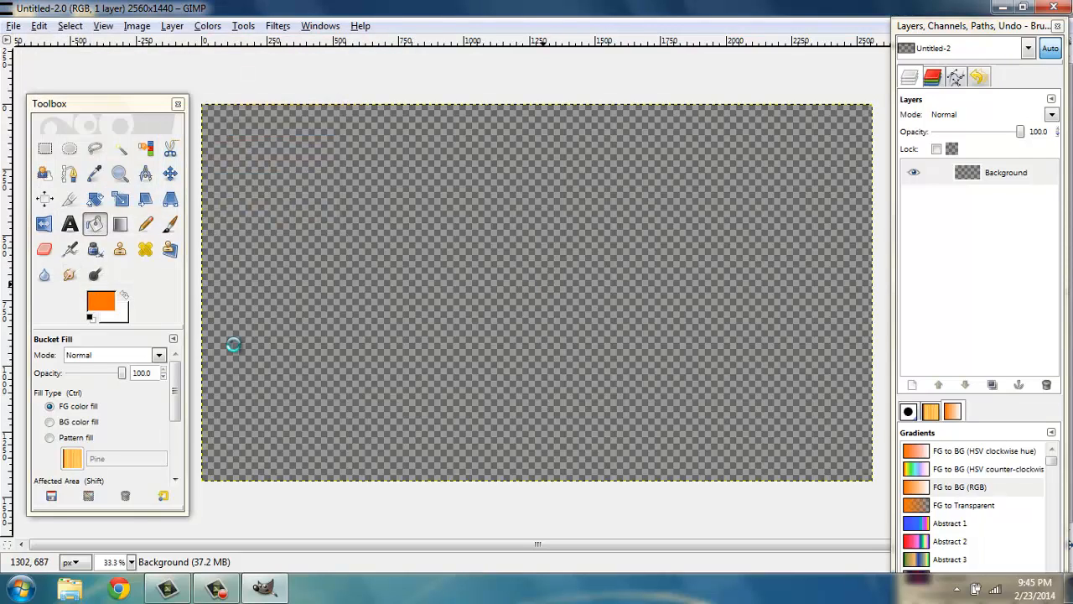
pyautogui.click(409, 435)
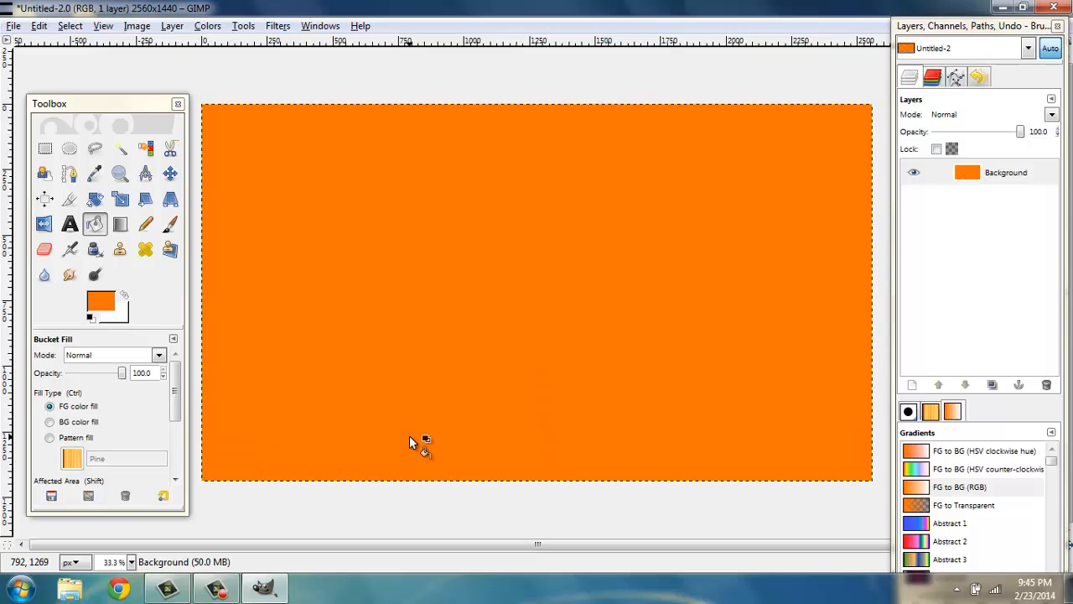
# With the Blend tool set to Radial, draw a gradient from the canvas center to the top-left corner
pyautogui.click(120, 224)
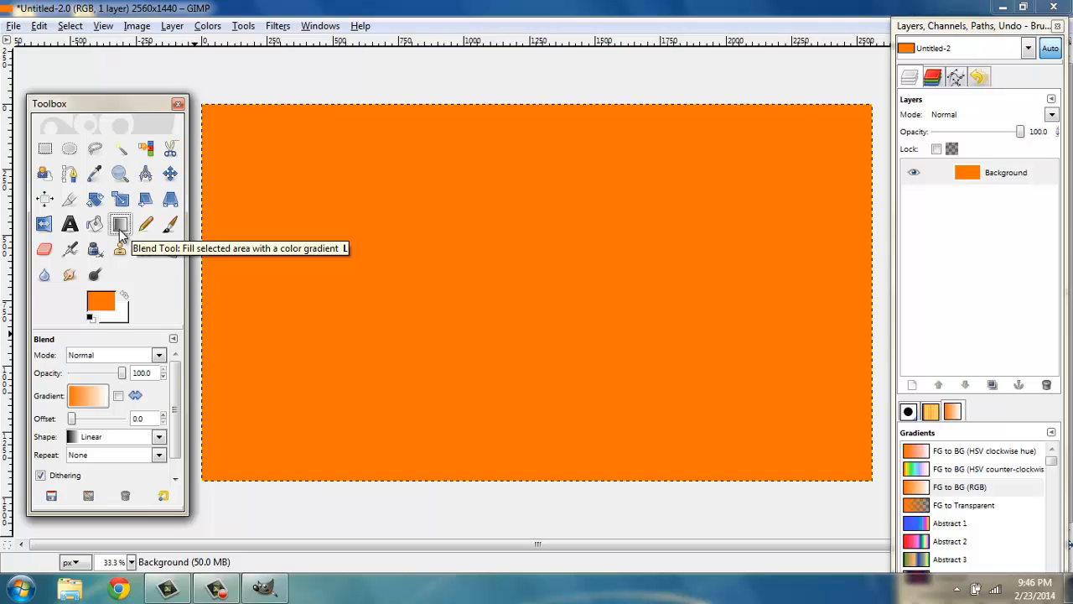
pyautogui.click(96, 396)
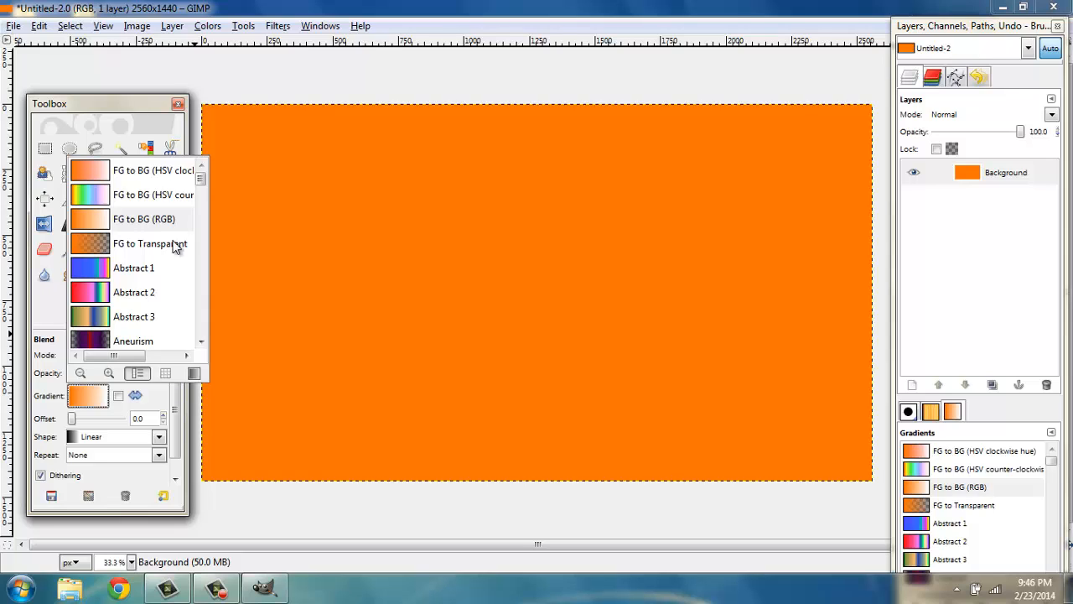
pyautogui.click(134, 393)
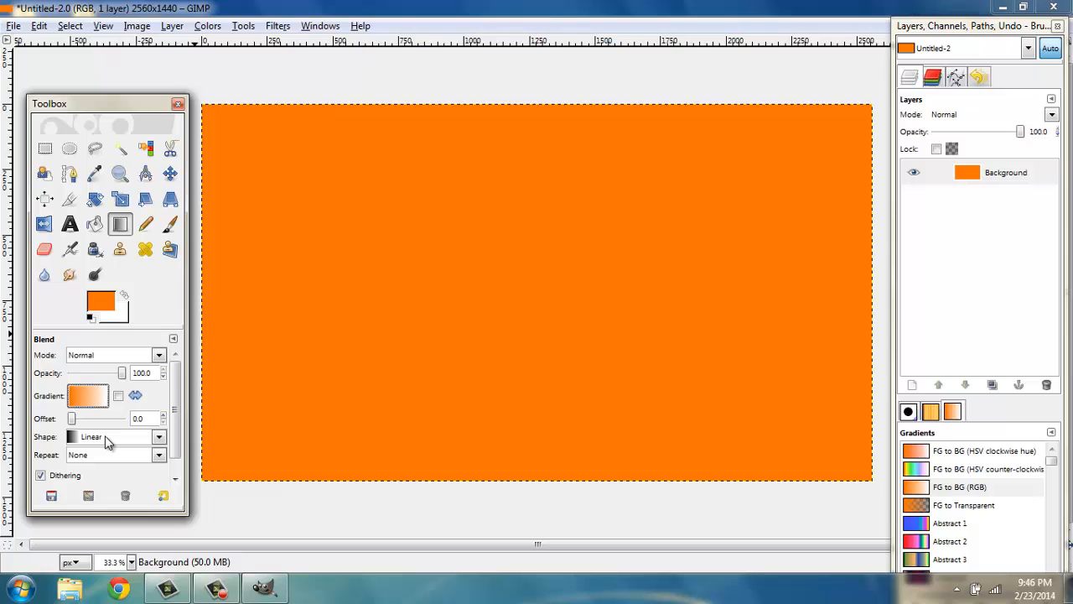
pyautogui.click(107, 442)
pyautogui.click(136, 279)
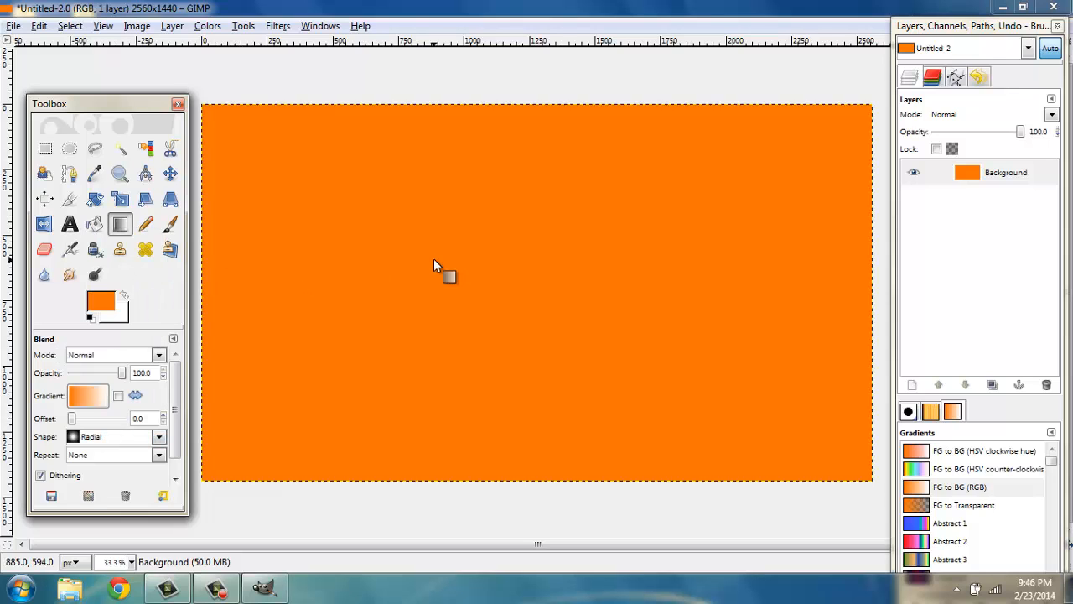
pyautogui.moveTo(537, 286); pyautogui.dragTo(185, 97)
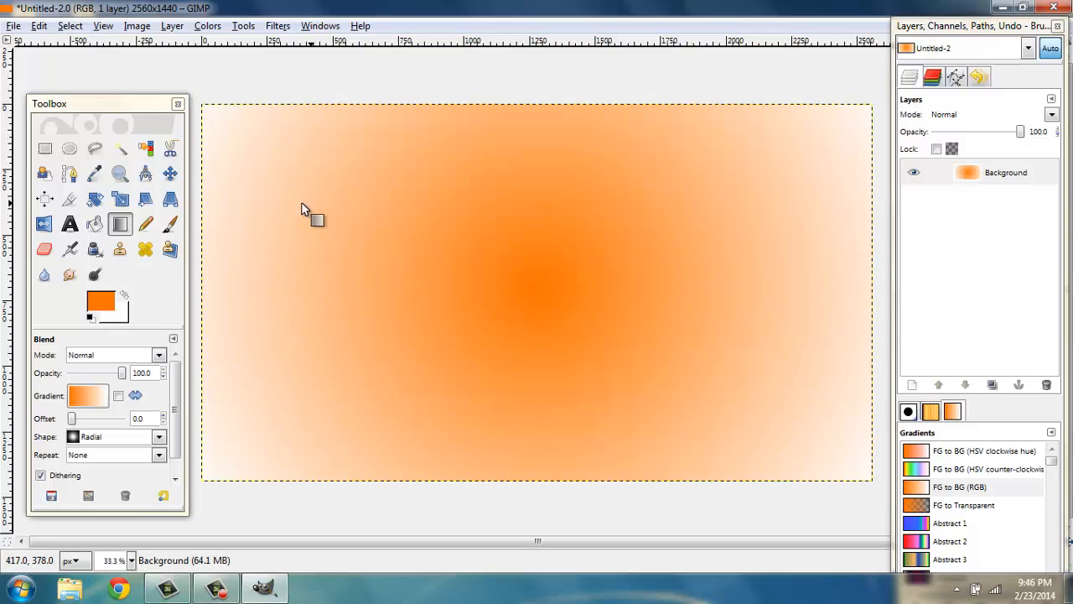
# Set the background color to black and undo the radial gradient
pyautogui.click(117, 318)
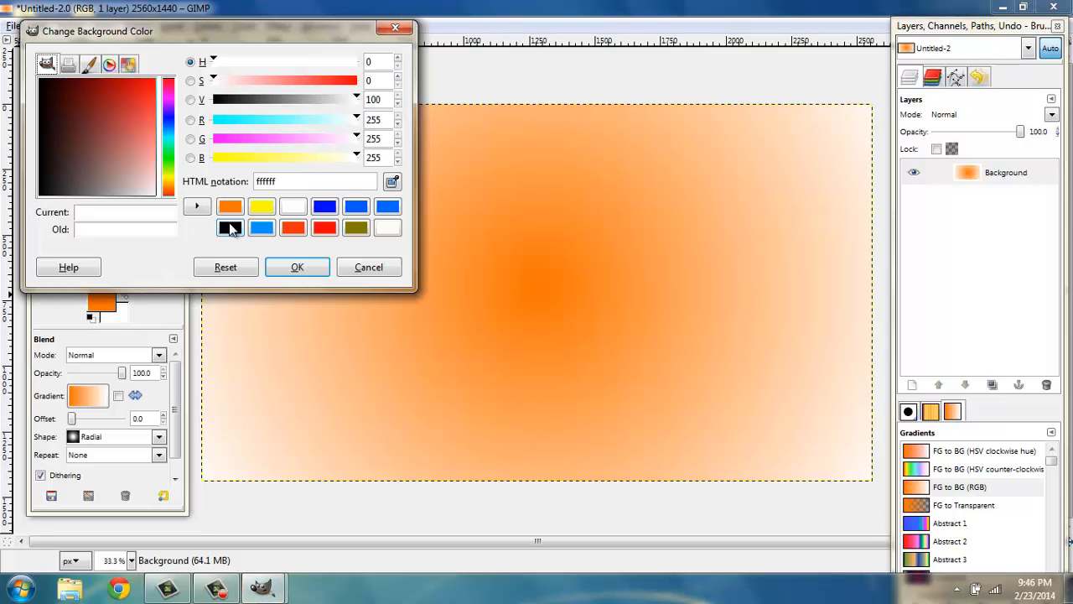
pyautogui.click(230, 228)
pyautogui.click(295, 267)
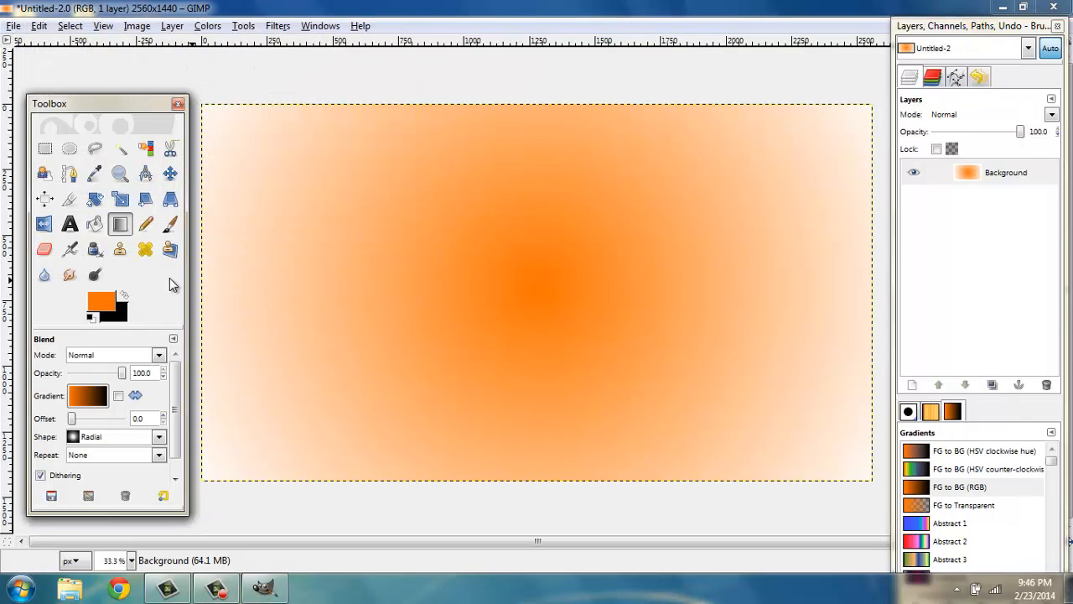
pyautogui.hotkey('ctrl', 'z')
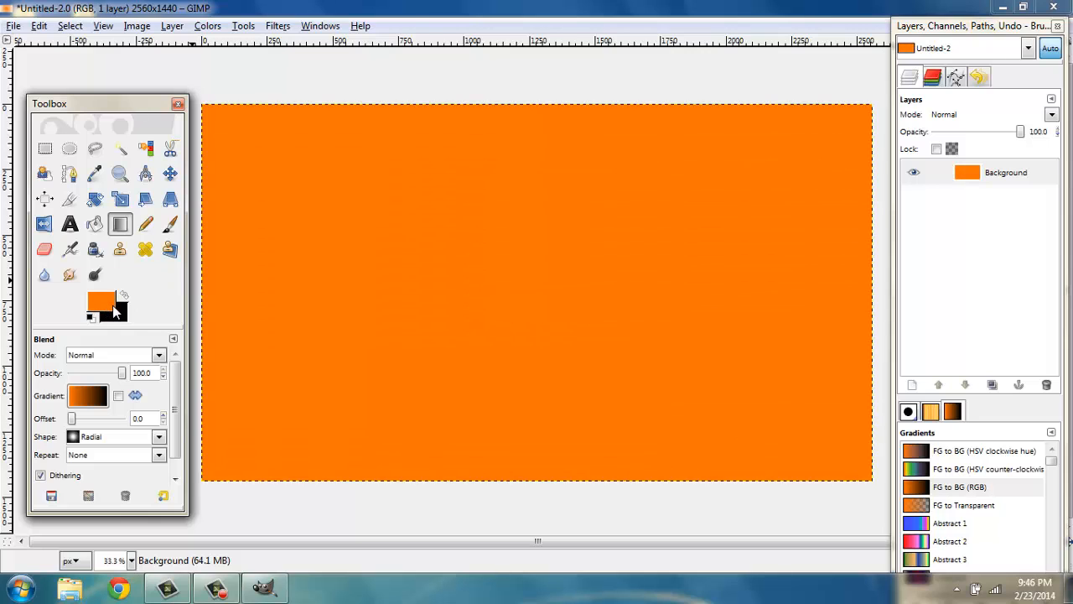
# Set the background color to dark orange 984a0b and draw a radial gradient from the center to the top-left corner
pyautogui.click(117, 313)
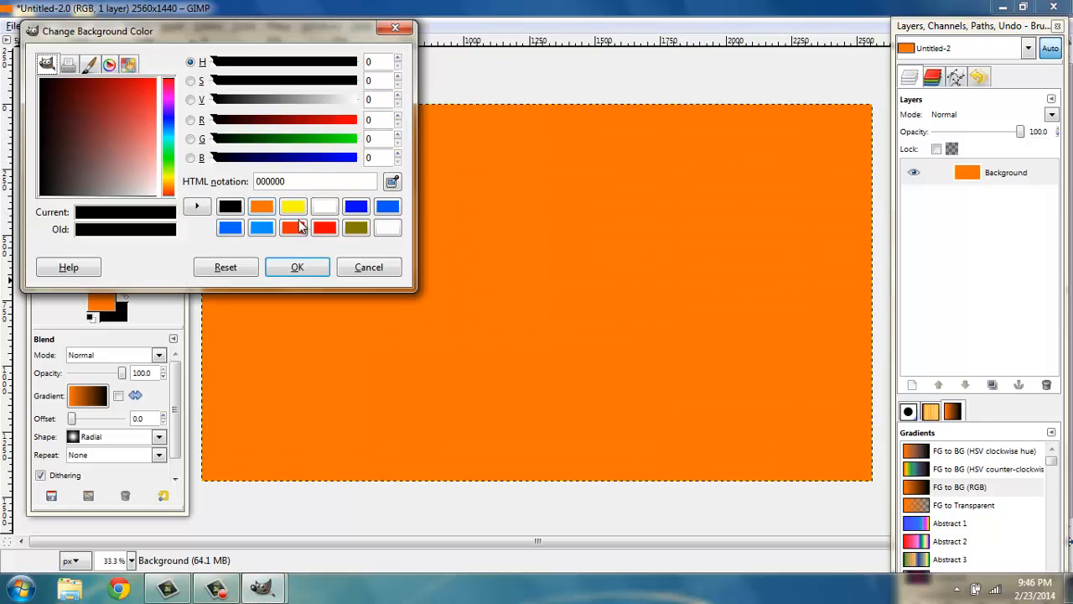
pyautogui.click(266, 208)
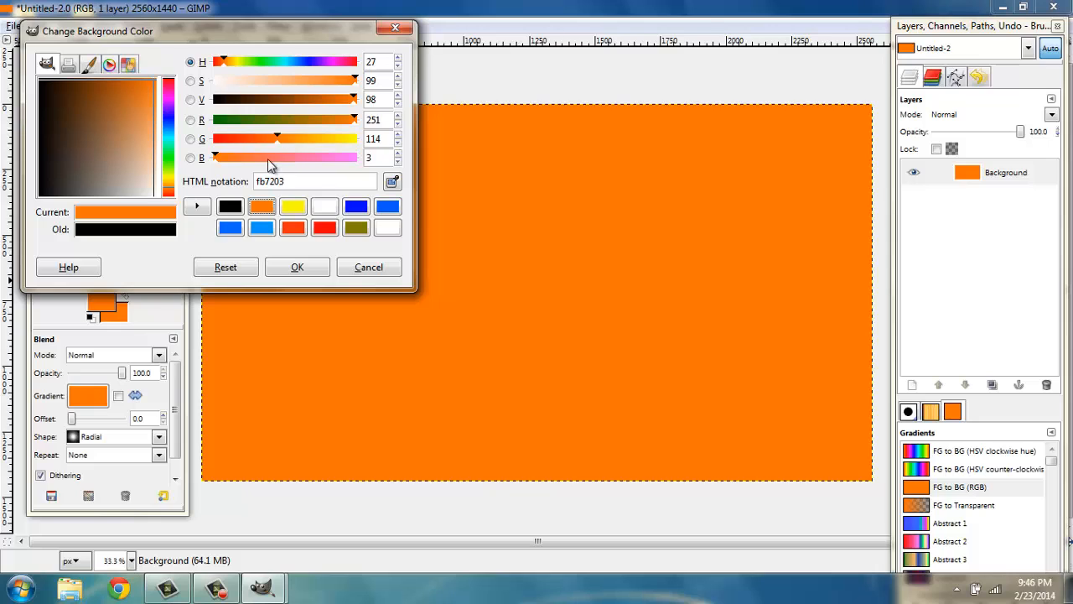
pyautogui.moveTo(223, 157)
pyautogui.mouseDown()
pyautogui.moveTo(275, 156)
pyautogui.moveTo(208, 153)
pyautogui.mouseUp()
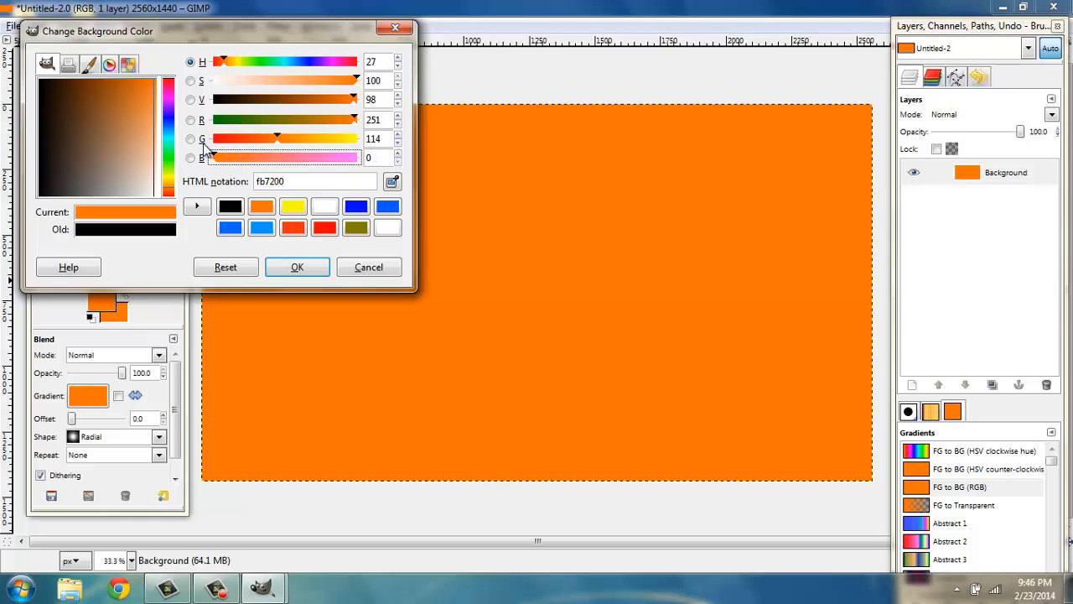
pyautogui.click(92, 95)
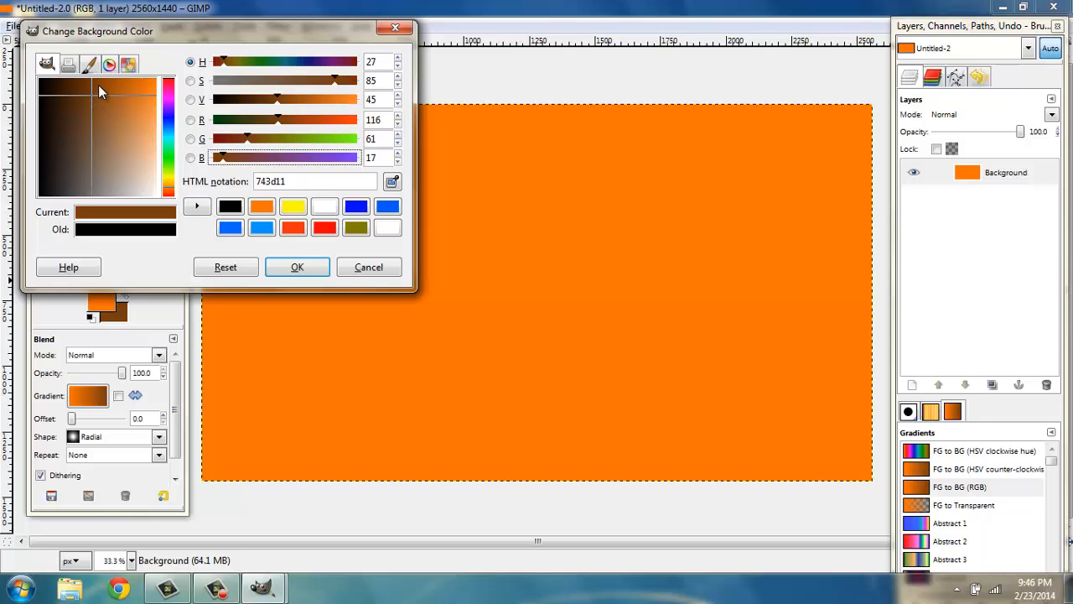
pyautogui.moveTo(98, 86); pyautogui.dragTo(109, 81)
pyautogui.click(298, 267)
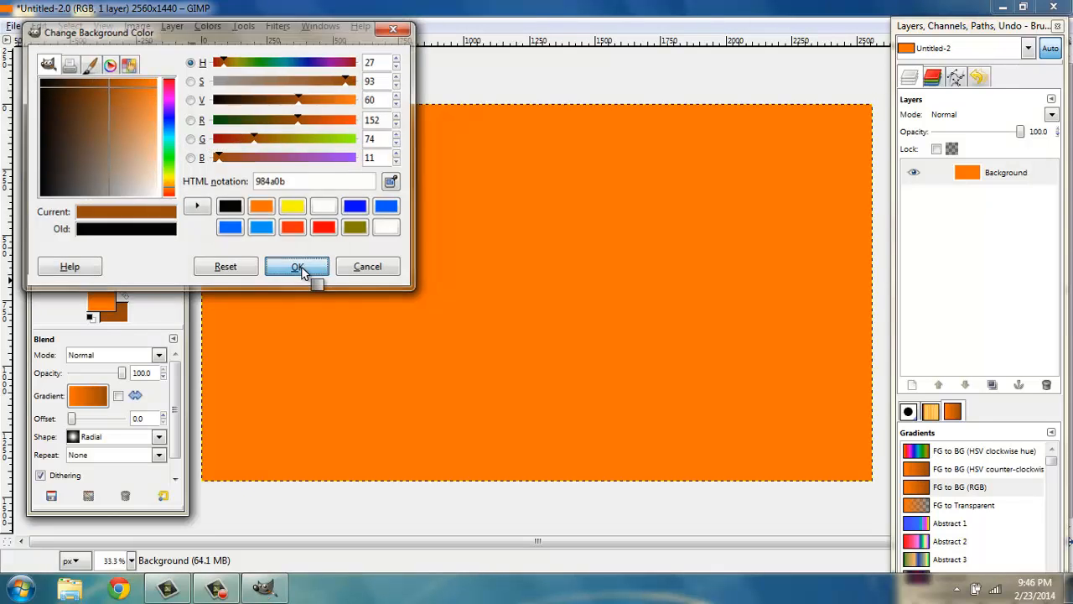
pyautogui.moveTo(530, 293); pyautogui.dragTo(189, 103)
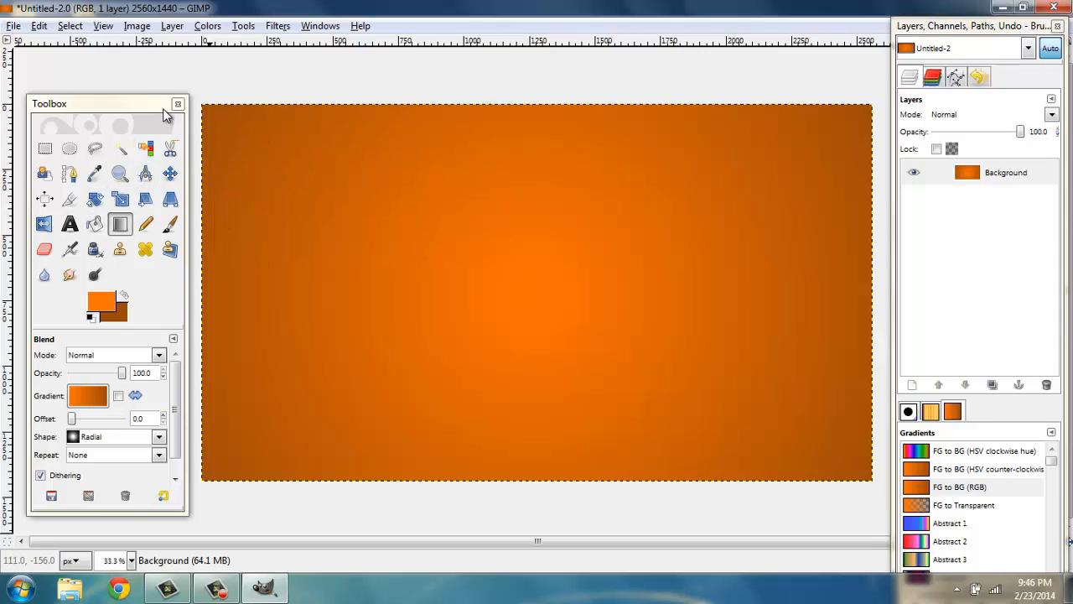
pyautogui.click(70, 223)
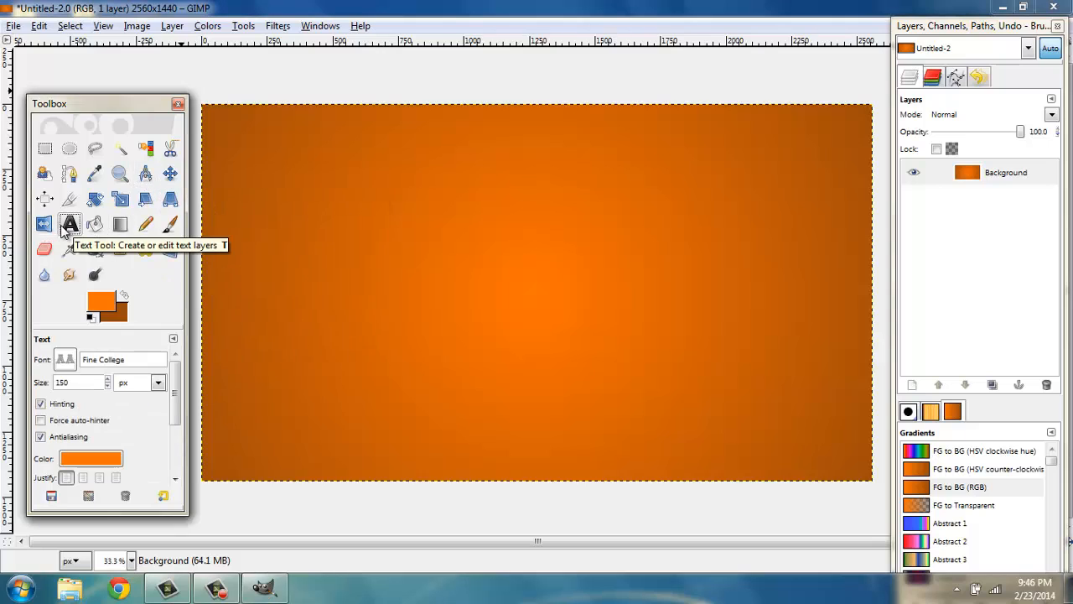
pyautogui.press('Tab')
pyautogui.click(508, 281)
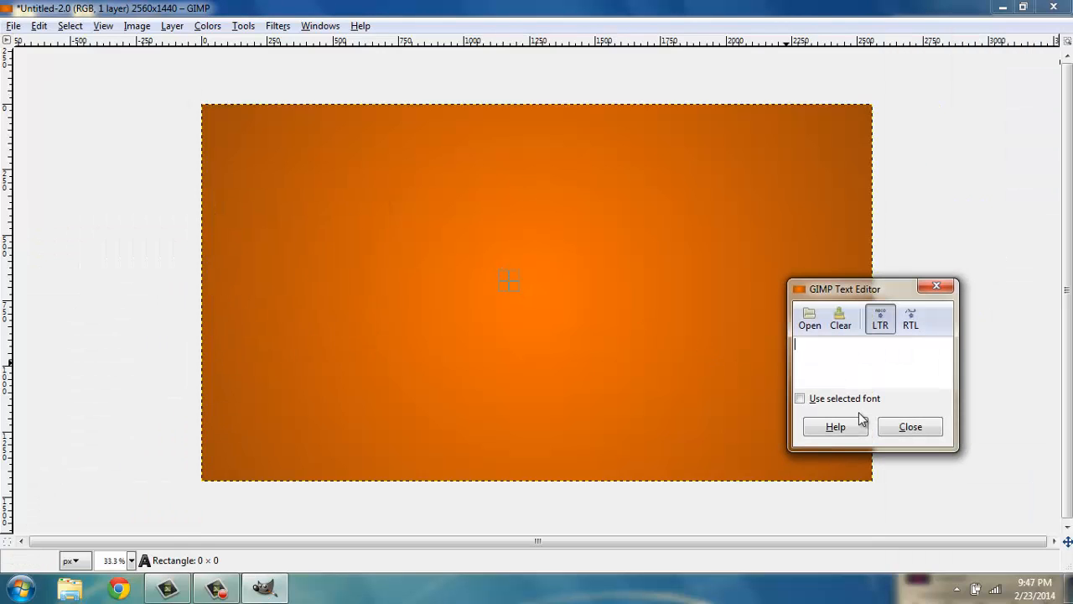
pyautogui.click(904, 429)
pyautogui.press('Tab')
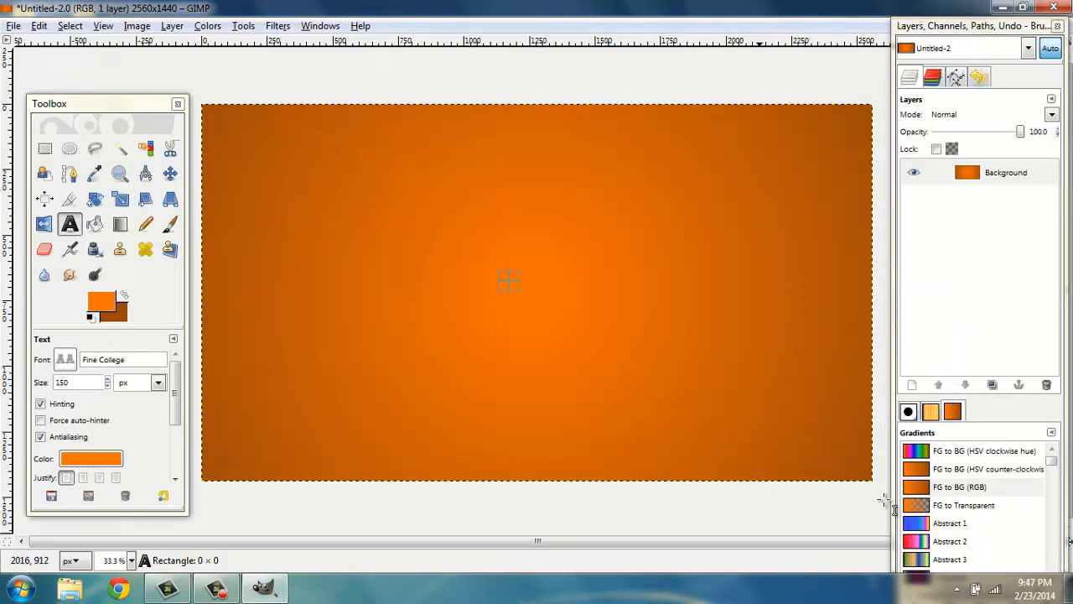
pyautogui.click(958, 587)
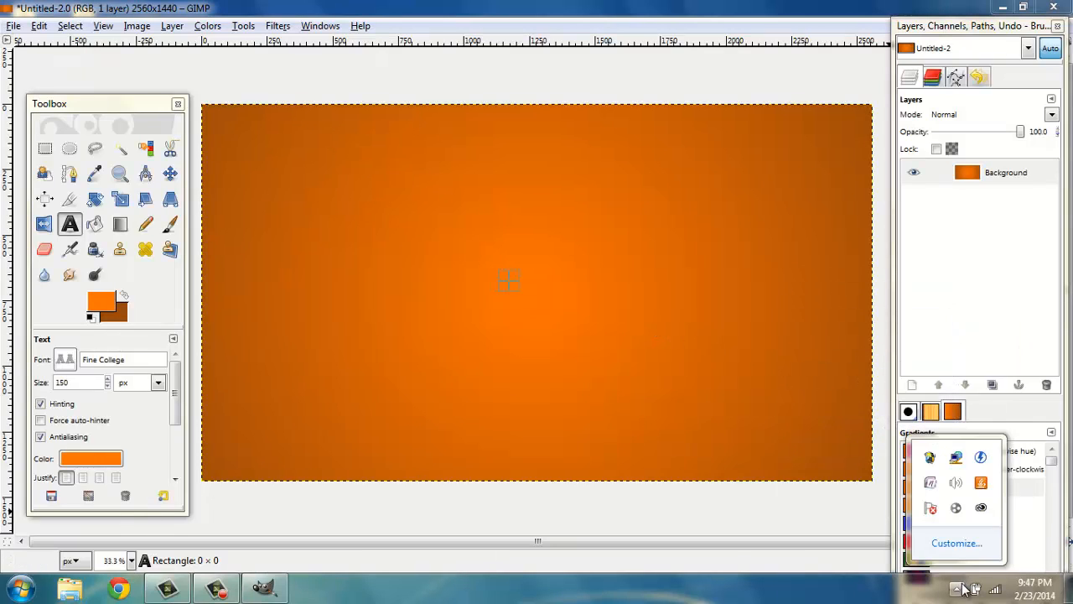
pyautogui.click(961, 589)
pyautogui.click(226, 589)
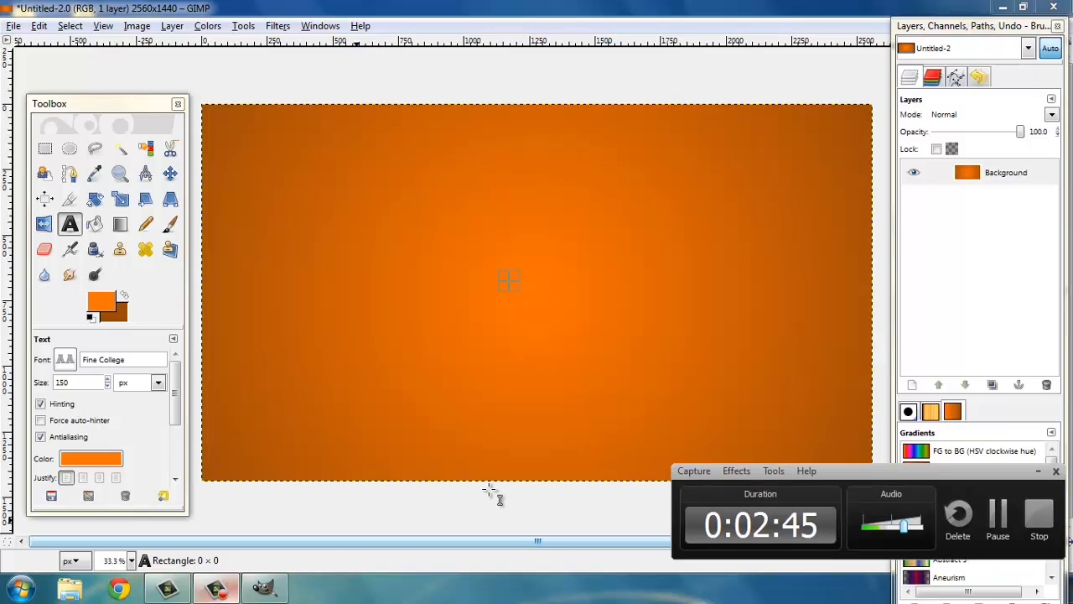
pyautogui.click(1010, 510)
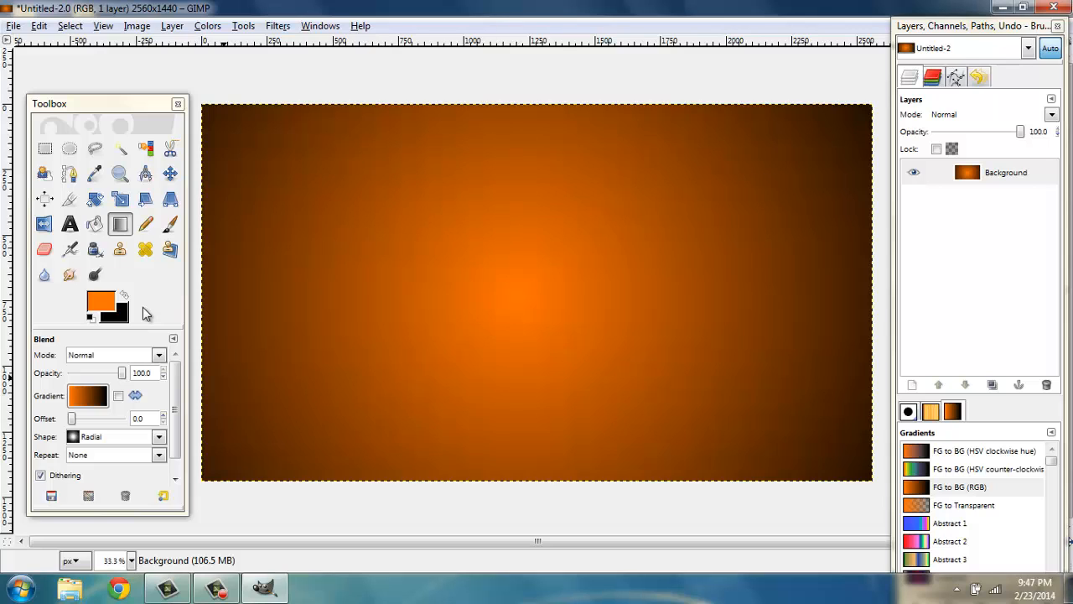
# With the Text tool, add the text "PBandVids" near the center of the canvas
pyautogui.click(72, 224)
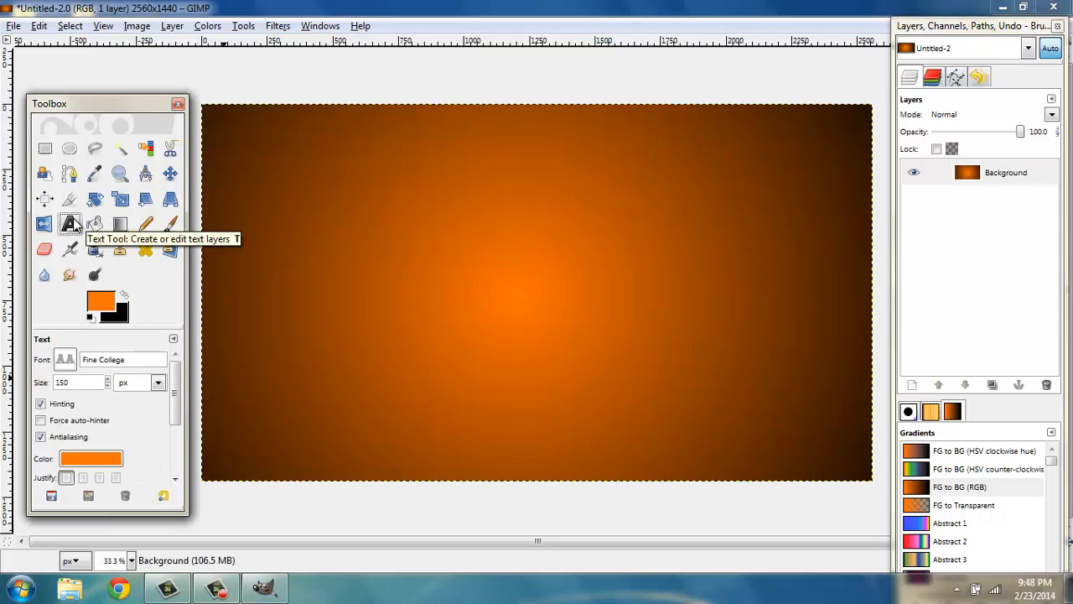
pyautogui.click(514, 280)
pyautogui.press('Tab')
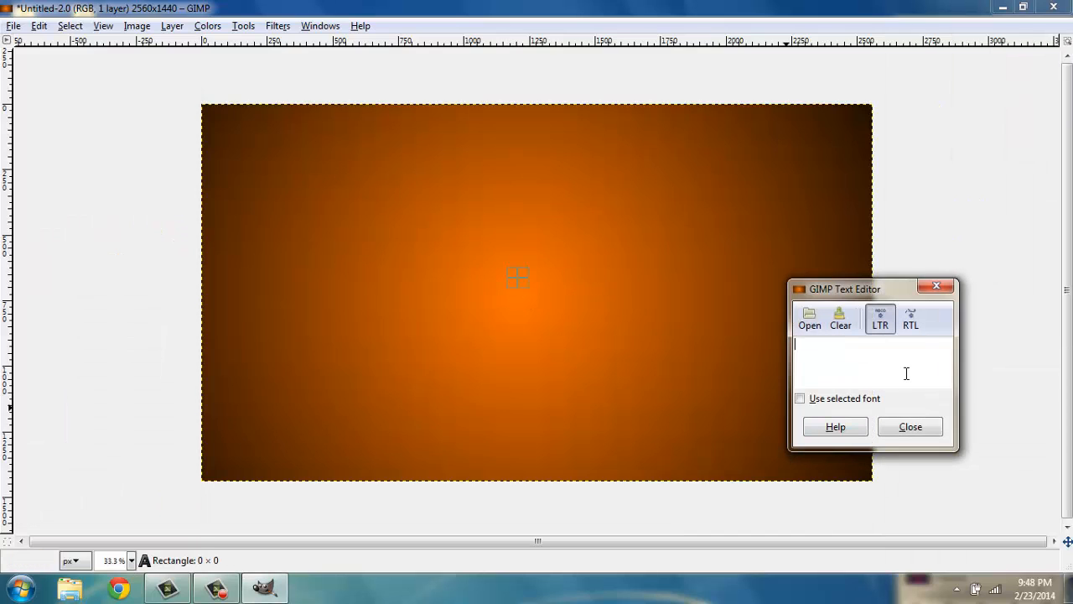
pyautogui.write('P')
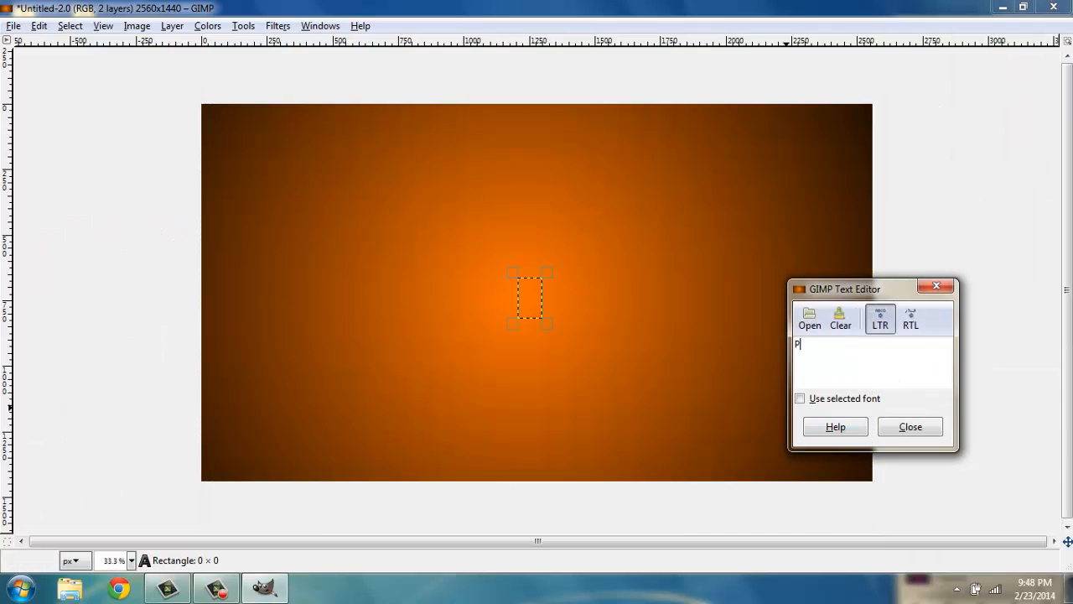
pyautogui.write('Band')
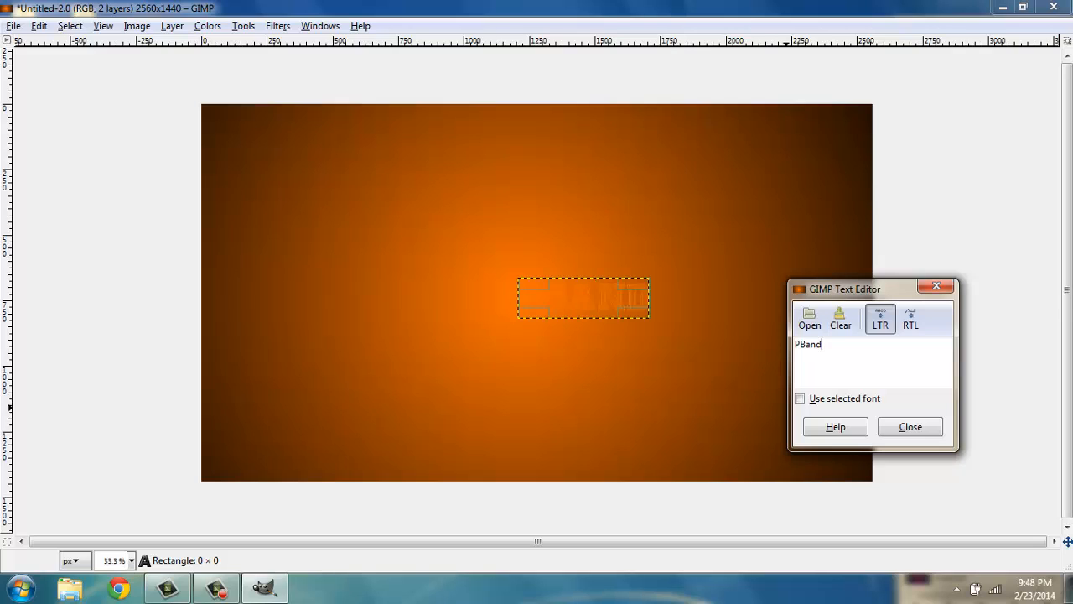
pyautogui.write('Vids')
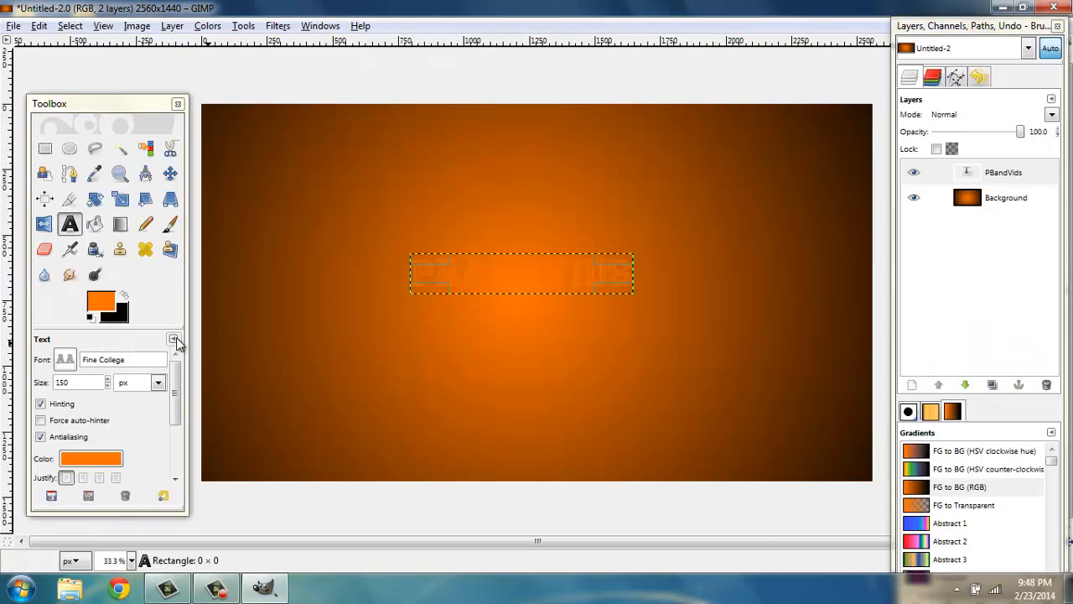
# Set the text color to the yellow swatch and nudge the text layer slightly
pyautogui.click(82, 458)
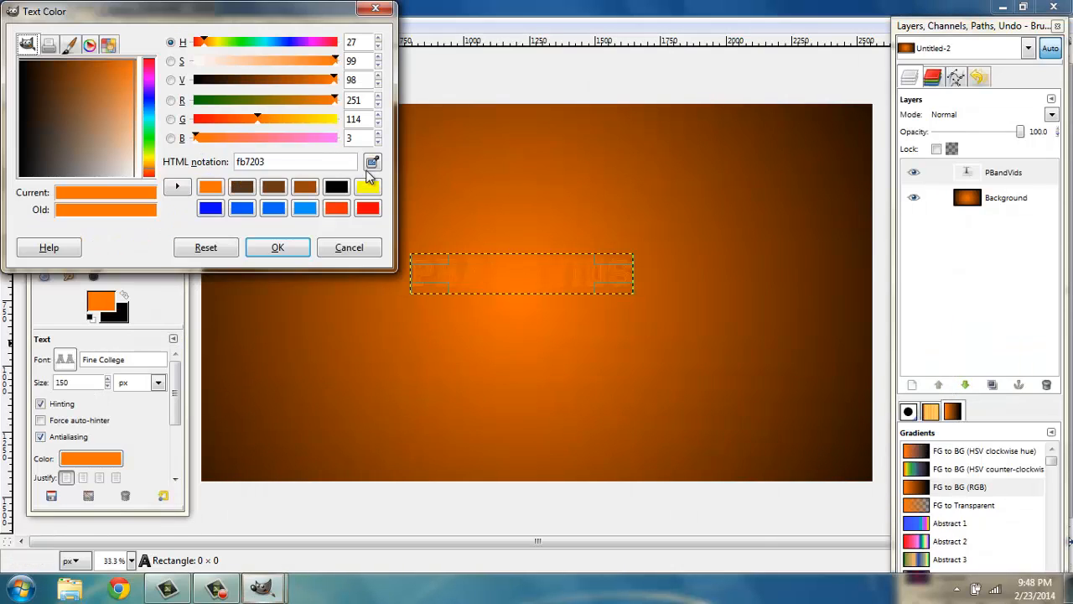
pyautogui.click(366, 186)
pyautogui.click(285, 247)
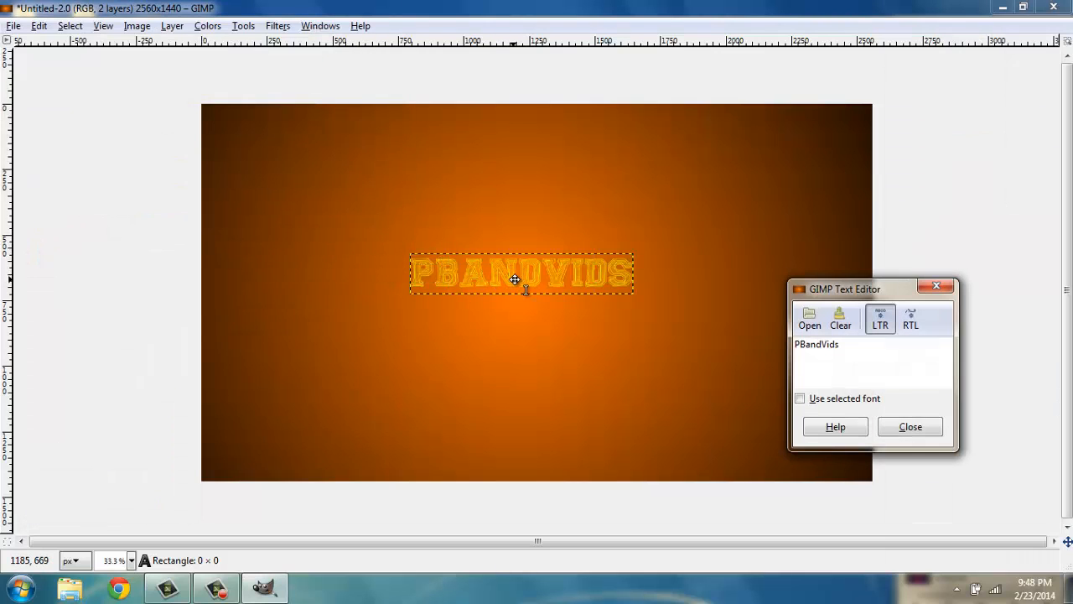
pyautogui.moveTo(515, 279); pyautogui.dragTo(521, 285)
pyautogui.click(921, 435)
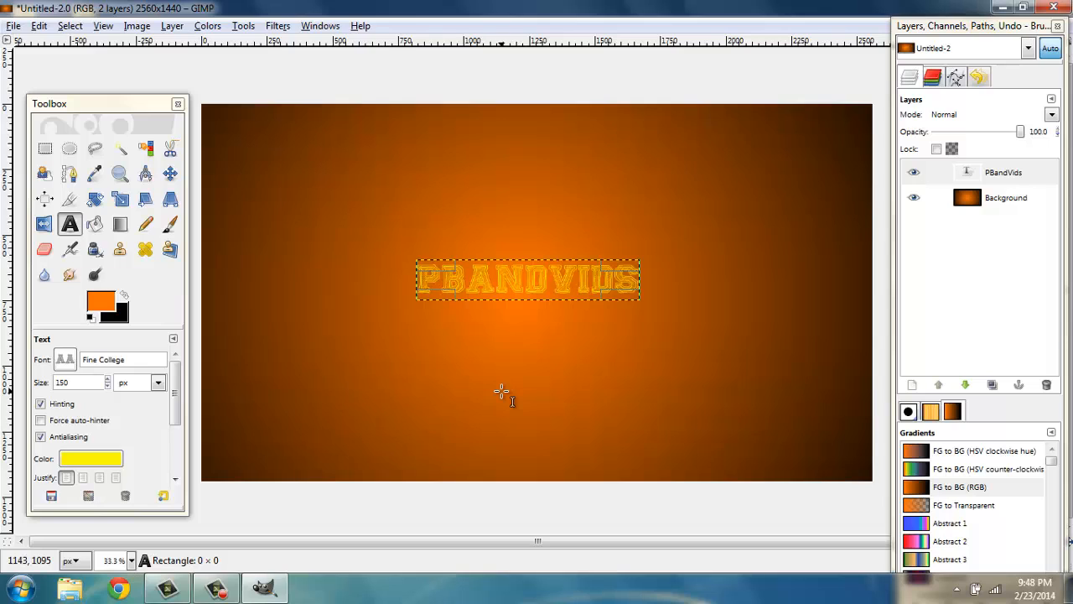
# Set the text size to 266 px and enable Force auto-hinter
pyautogui.click(94, 384)
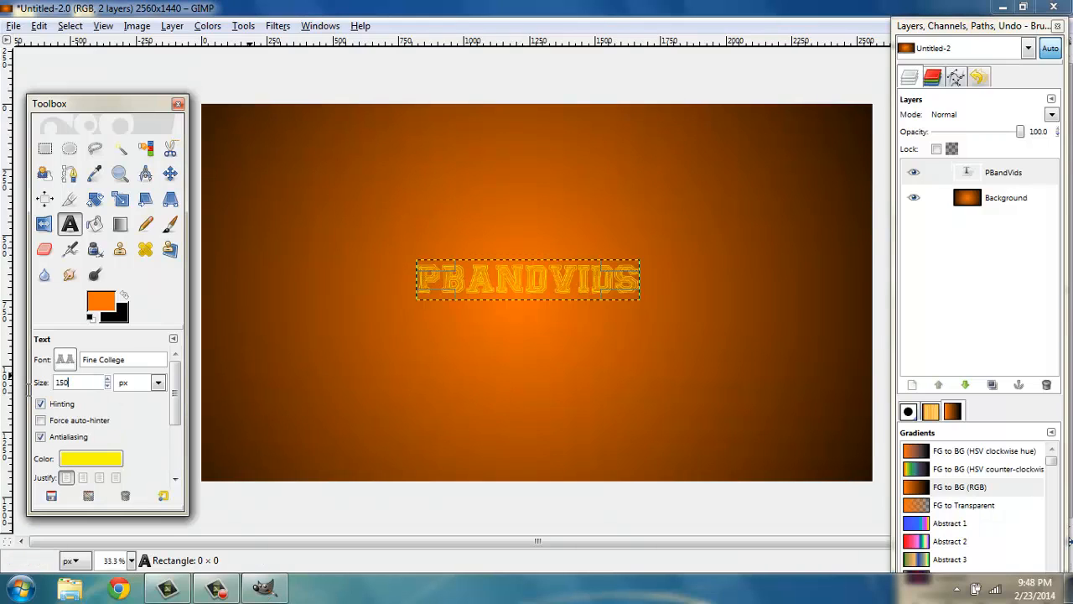
pyautogui.click(141, 419)
pyautogui.click(78, 382)
pyautogui.click(106, 379)
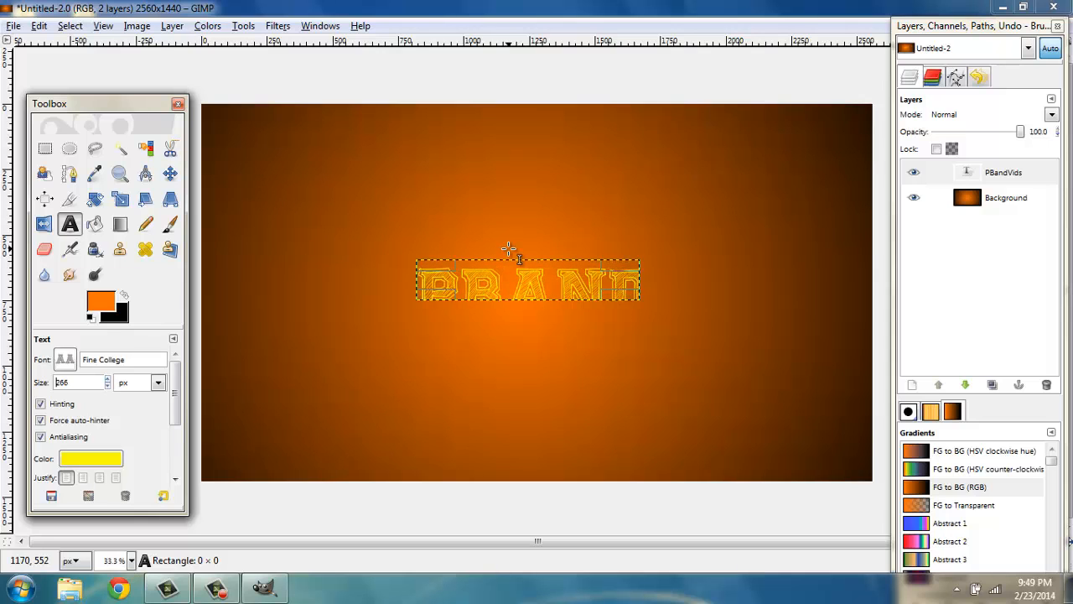
# Move the PBANDVIDS text box to the left
pyautogui.click(585, 284)
pyautogui.moveTo(502, 266); pyautogui.dragTo(450, 259)
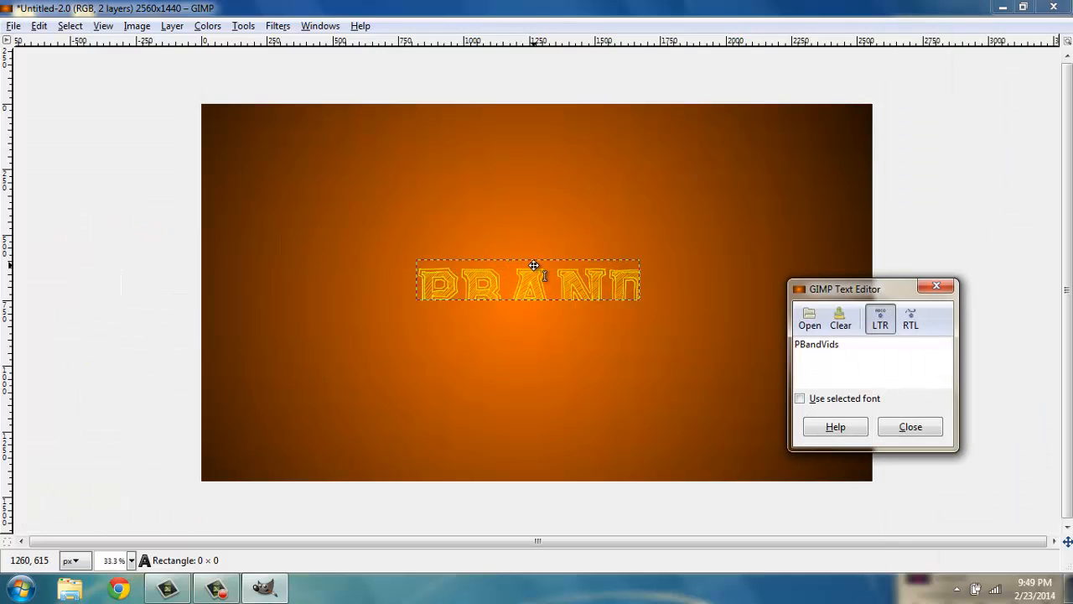
pyautogui.click(911, 428)
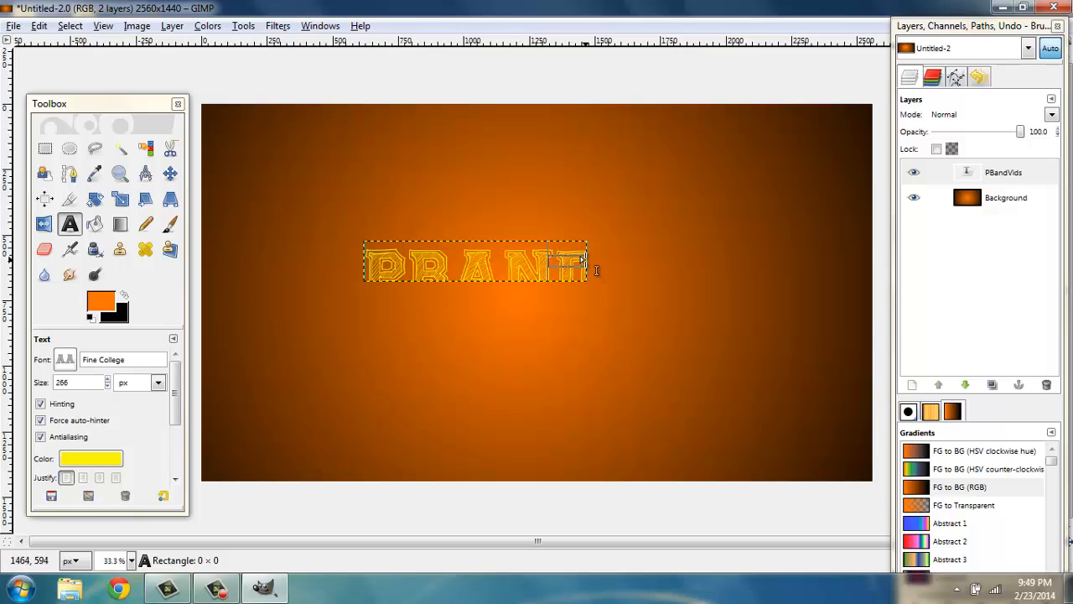
# Enlarge the text box wider and taller so the whole PBANDVIDS title shows on one line
pyautogui.moveTo(580, 257); pyautogui.dragTo(748, 267)
pyautogui.click(895, 429)
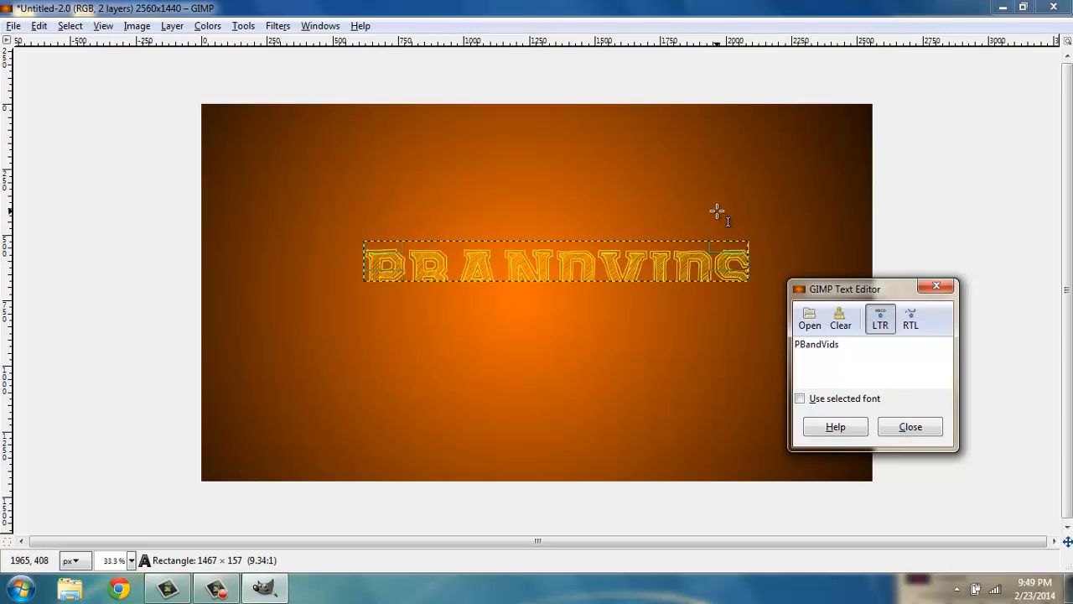
pyautogui.moveTo(741, 263); pyautogui.dragTo(753, 261)
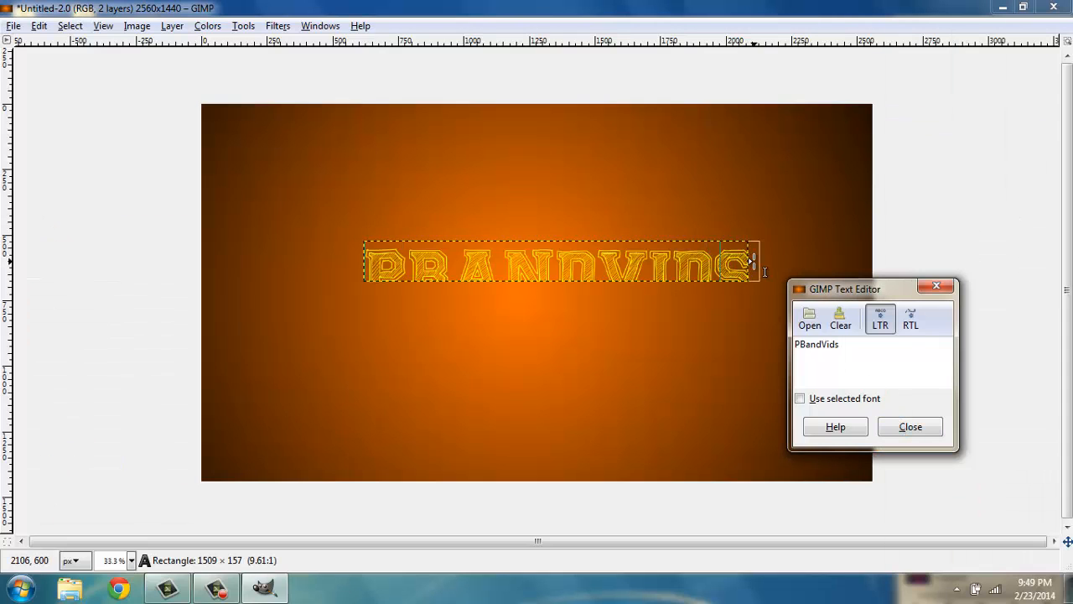
pyautogui.click(908, 427)
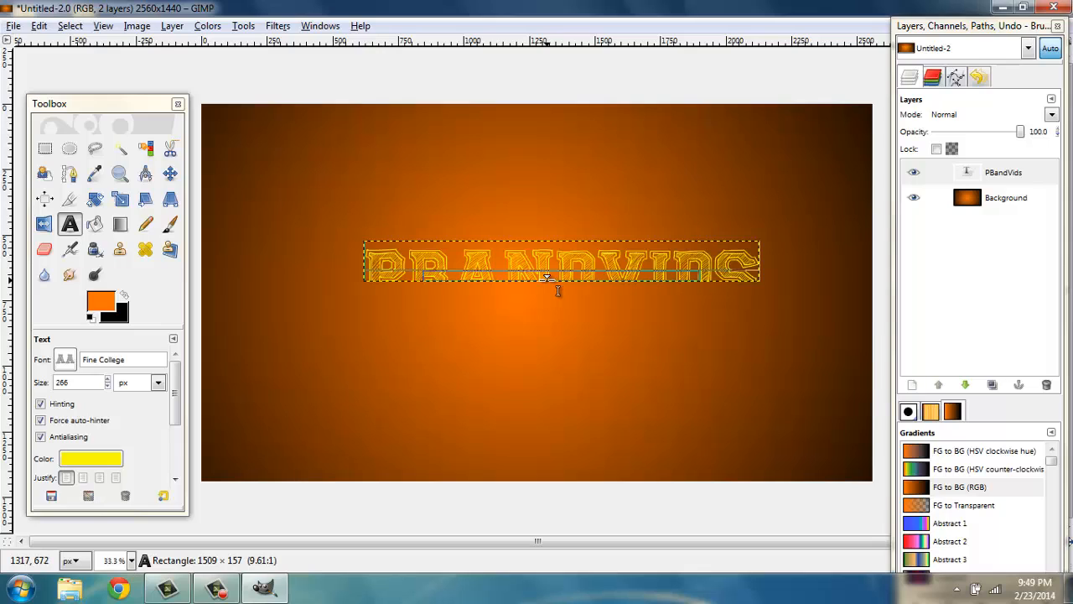
pyautogui.moveTo(550, 280); pyautogui.dragTo(551, 323)
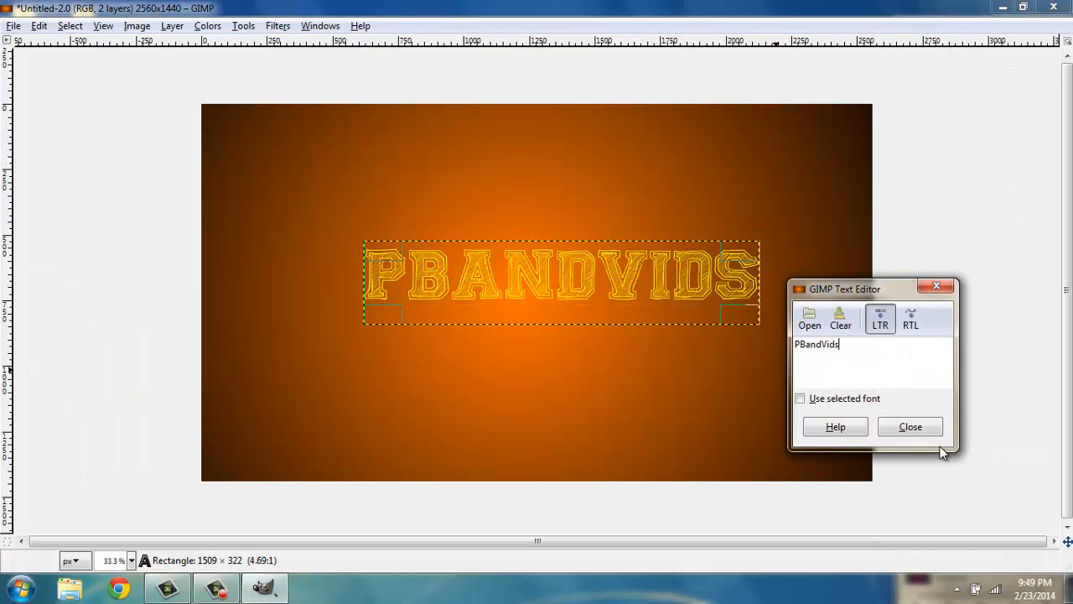
pyautogui.click(922, 431)
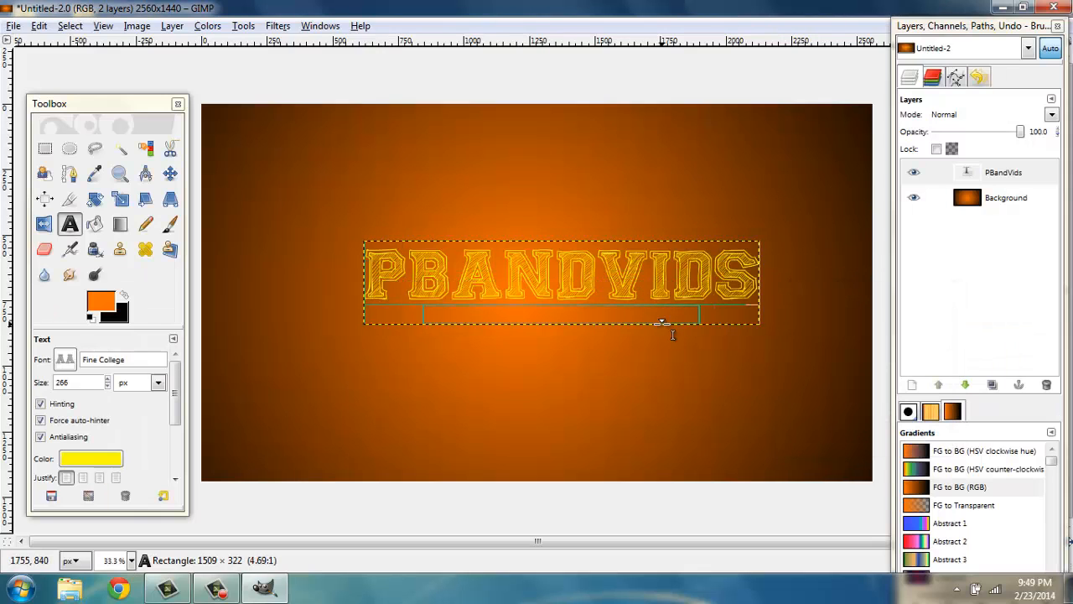
# Nudge the PBANDVIDS title slightly left and up to center it on the canvas
pyautogui.click(545, 274)
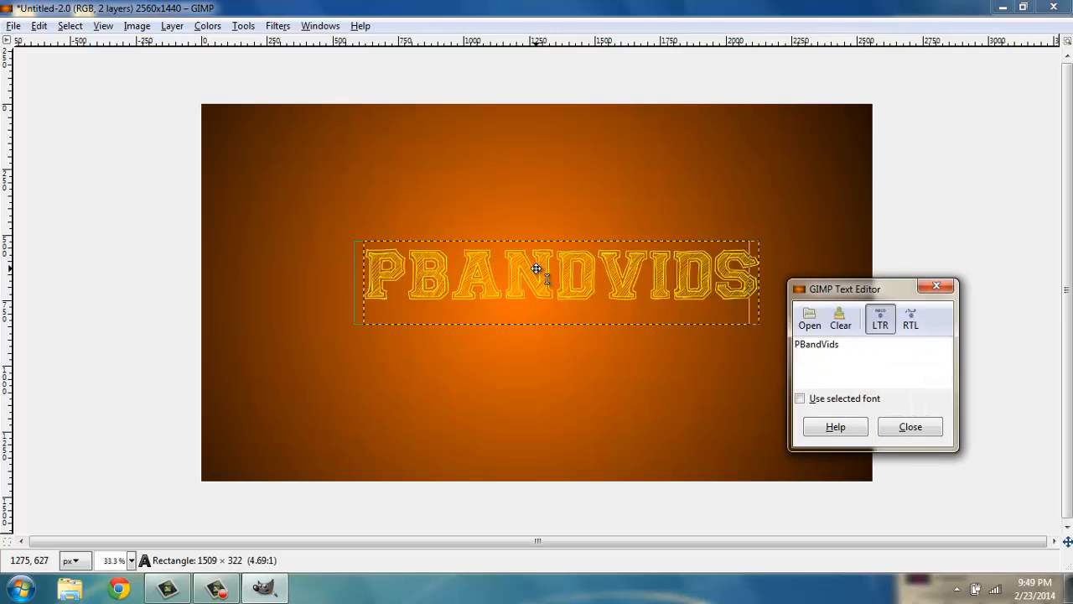
pyautogui.click(913, 426)
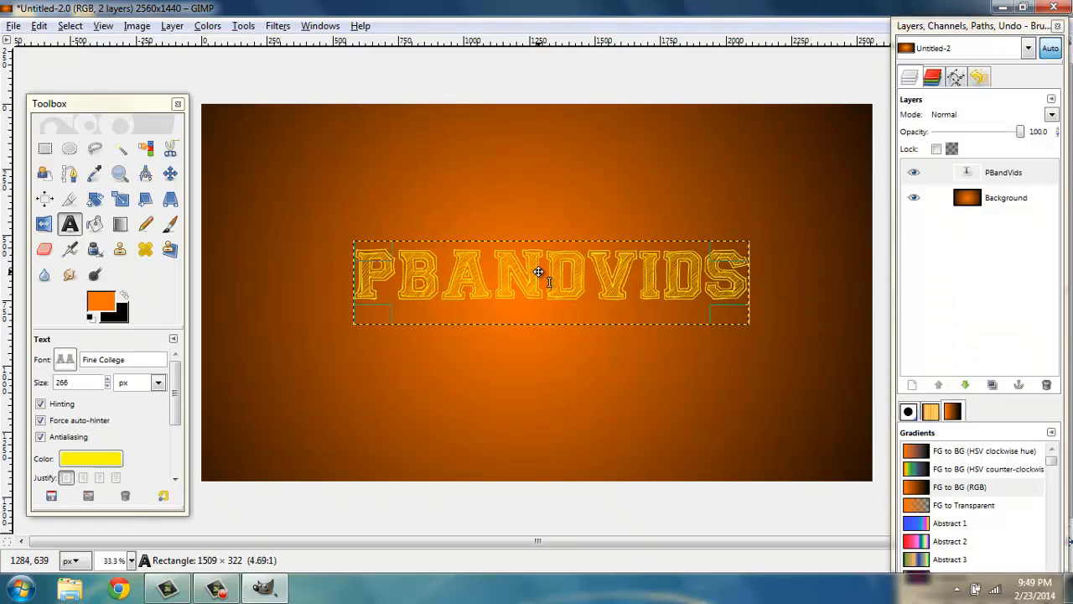
pyautogui.click(538, 272)
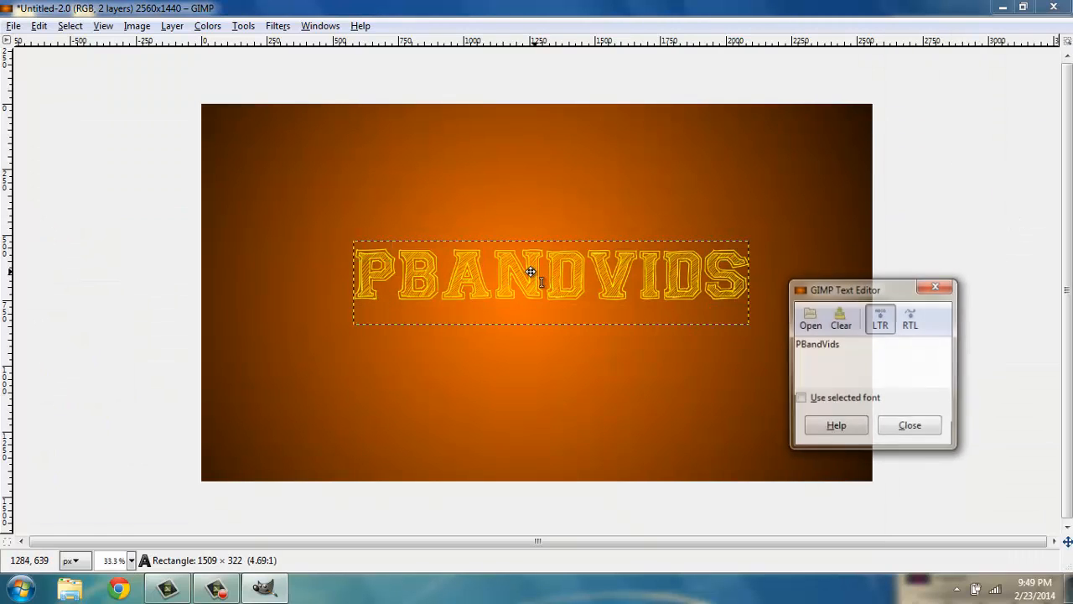
pyautogui.click(912, 426)
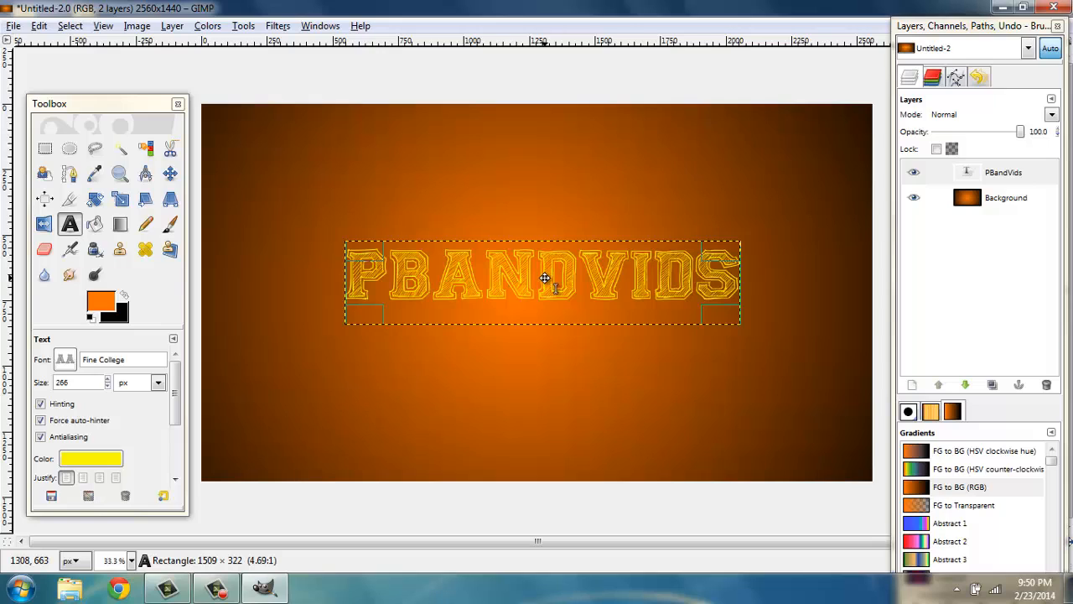
pyautogui.moveTo(545, 278); pyautogui.dragTo(544, 270)
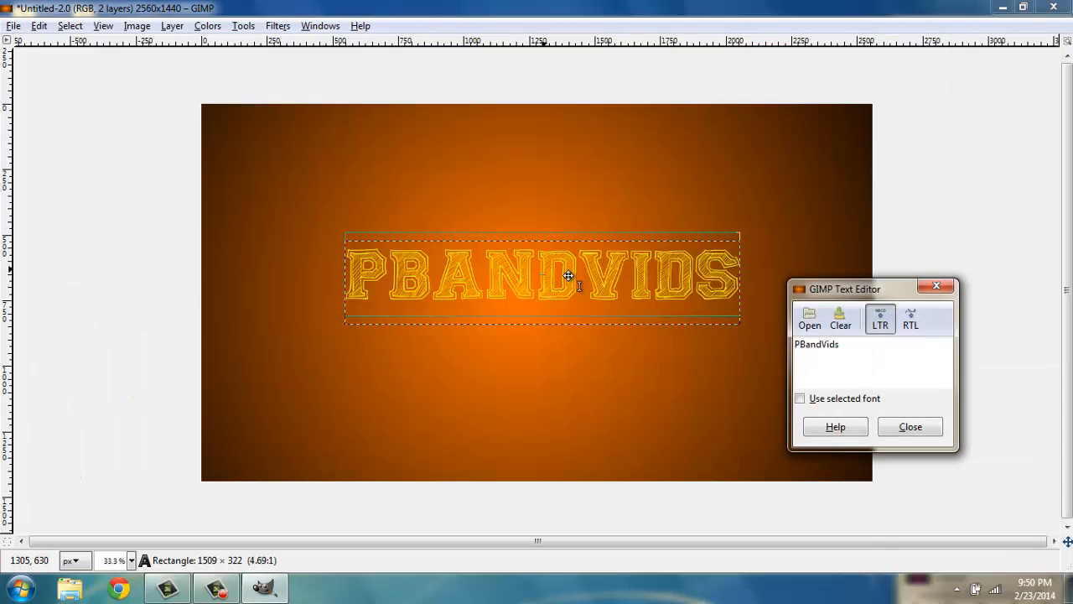
pyautogui.click(910, 427)
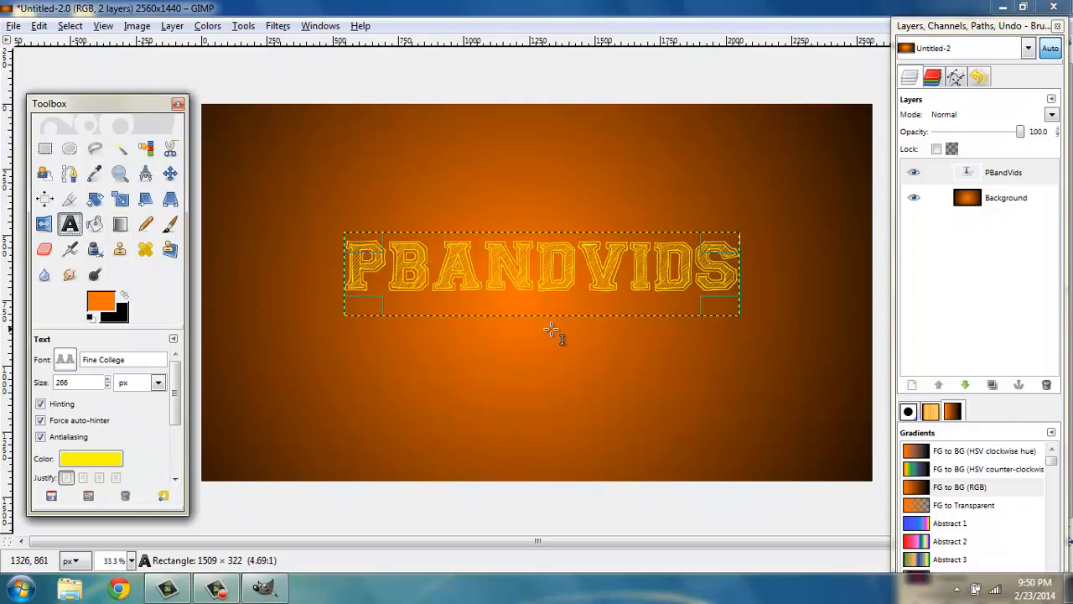
# Add a second text layer "PB&J..NO!, PBANDVIDS" below the title and shift it left
pyautogui.click(506, 336)
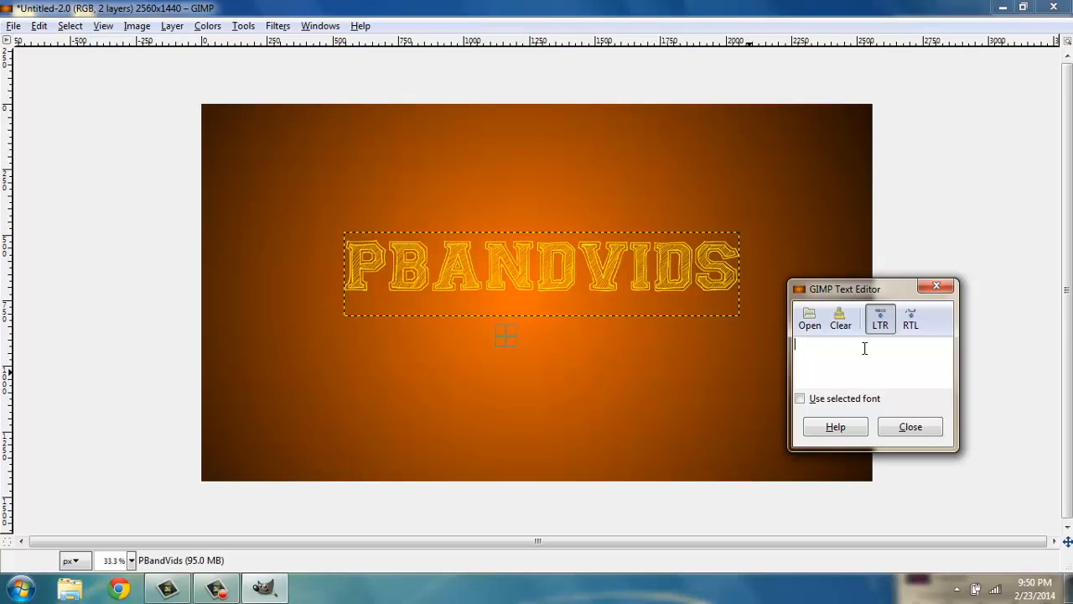
pyautogui.write('P')
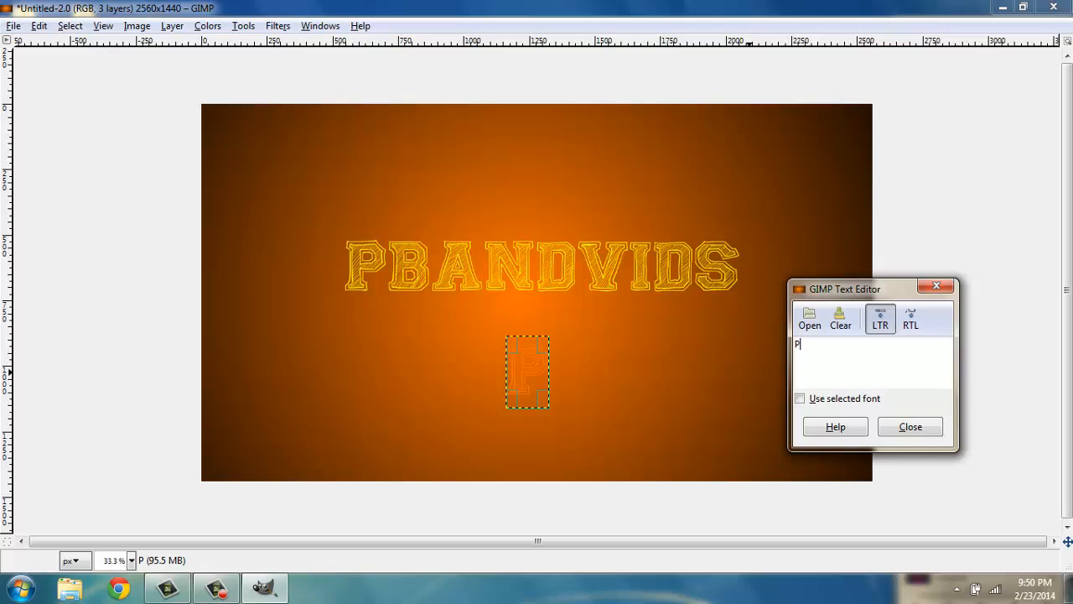
pyautogui.write('B')
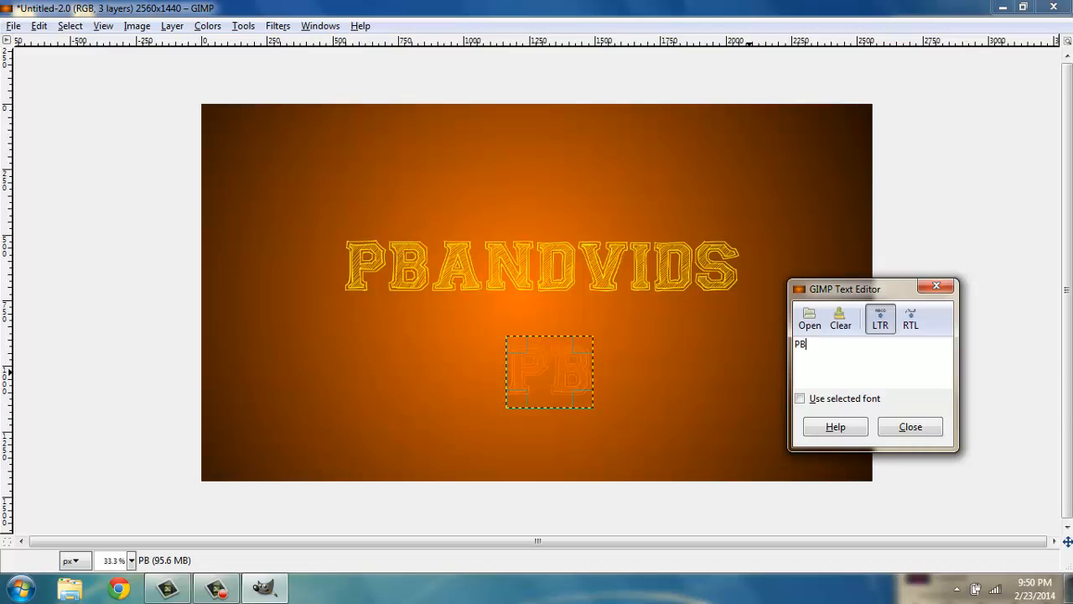
pyautogui.write('&')
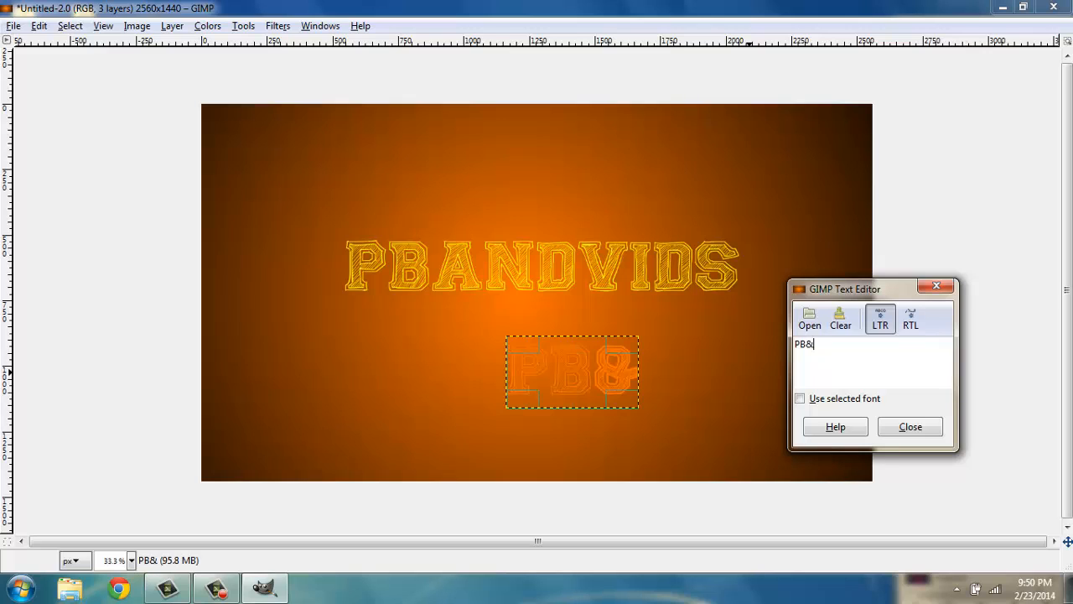
pyautogui.write('J')
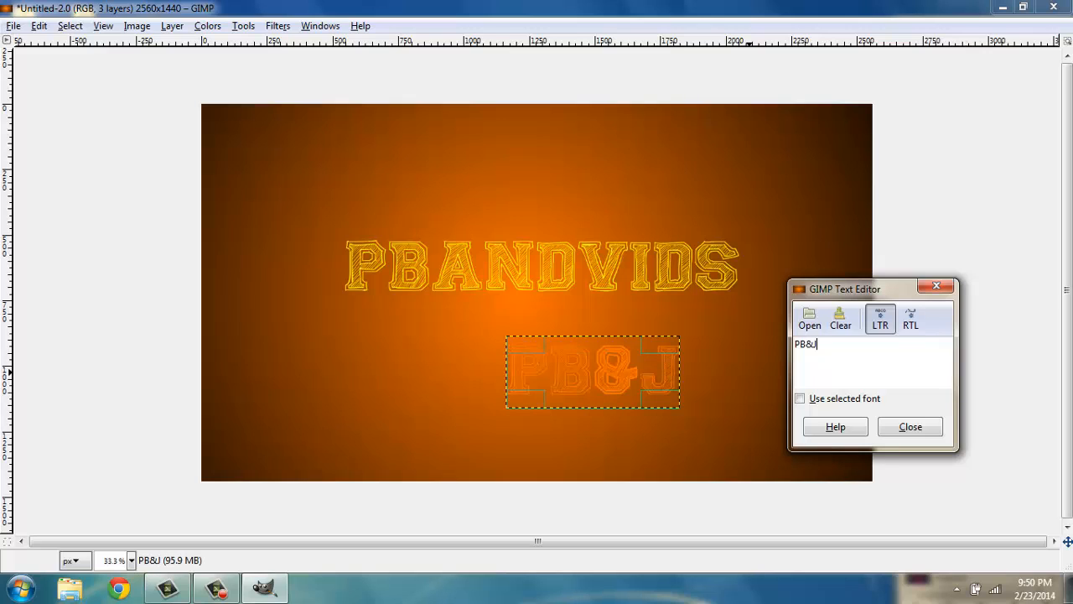
pyautogui.write('..')
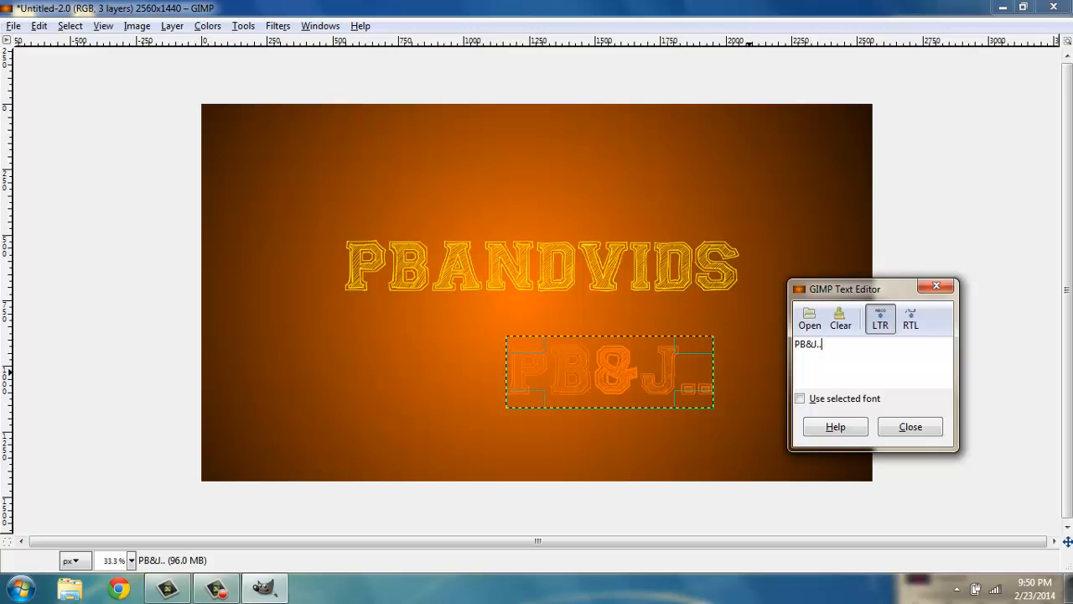
pyautogui.write('NO!')
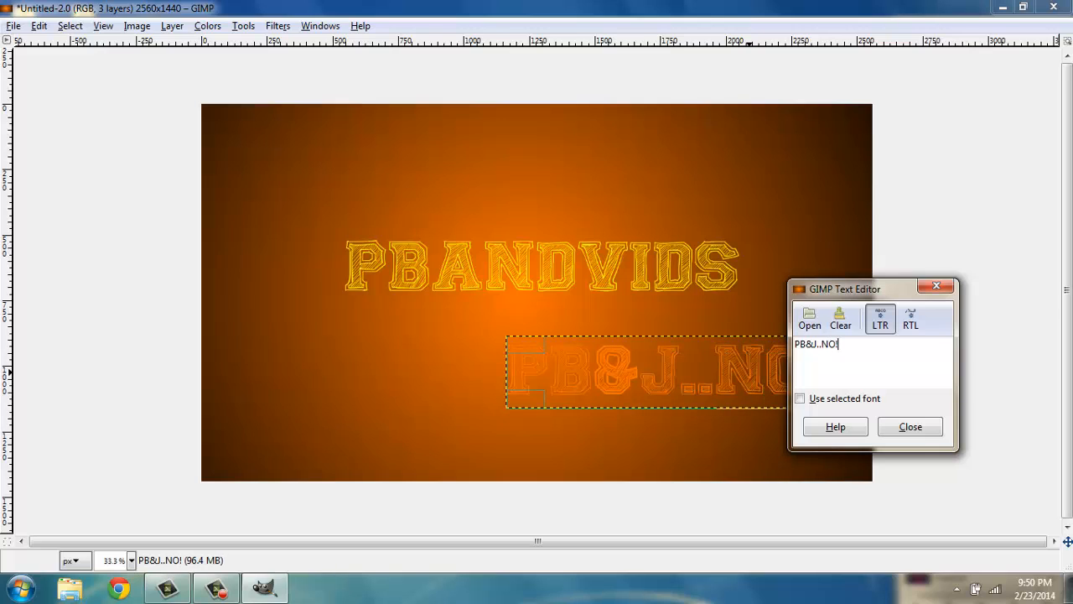
pyautogui.write(', P')
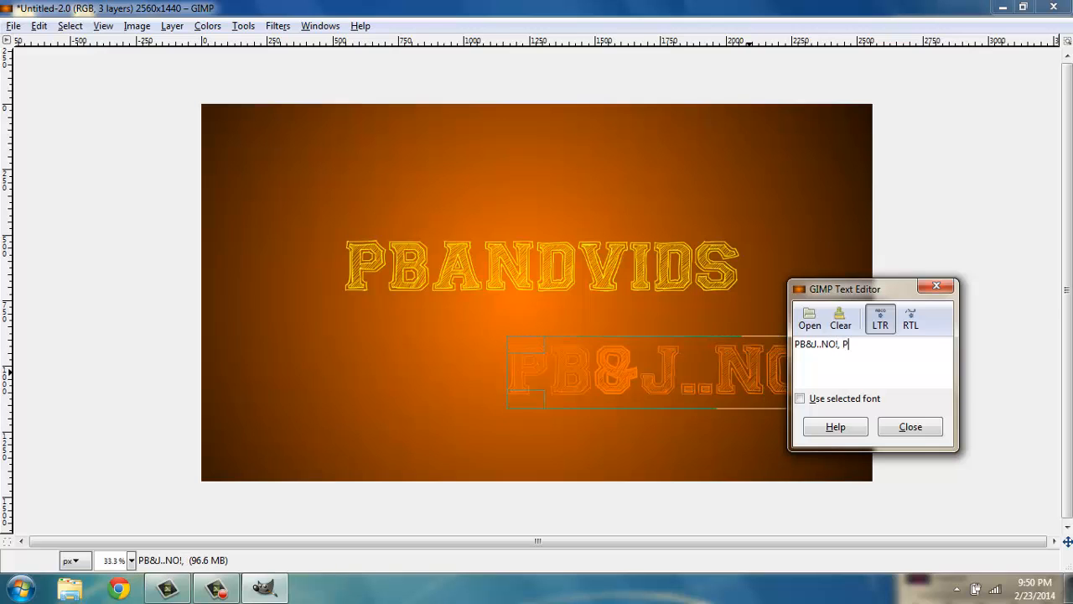
pyautogui.write('BANDVIDS')
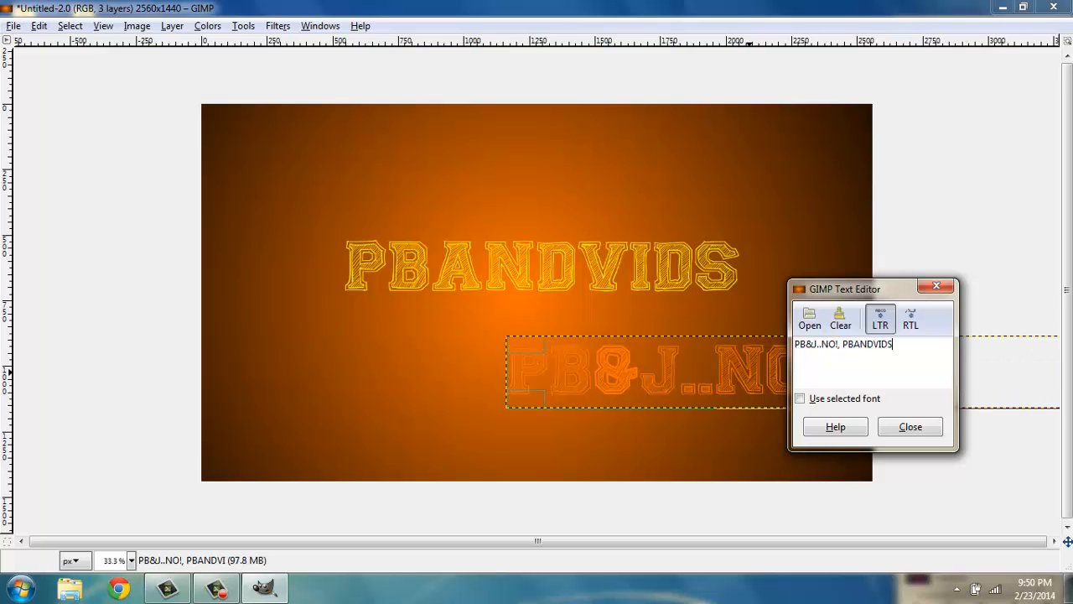
pyautogui.click(910, 426)
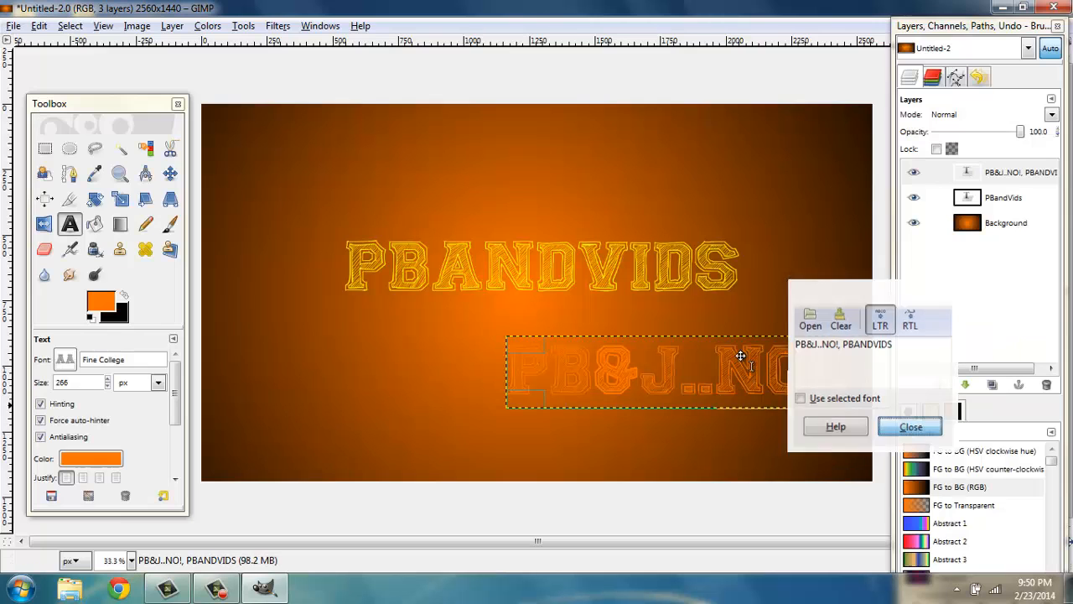
pyautogui.click(608, 361)
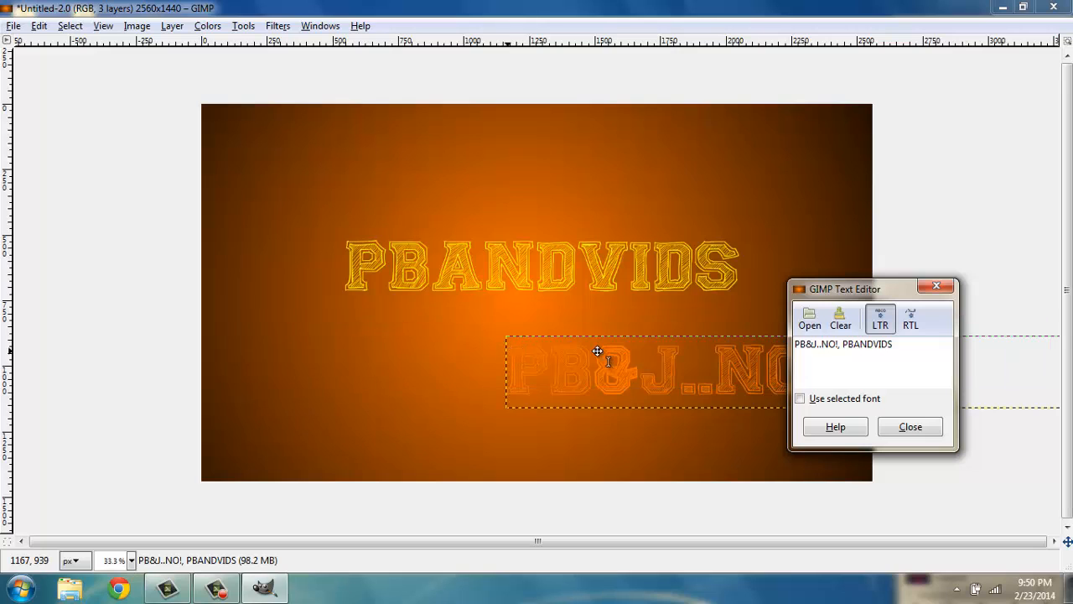
pyautogui.click(892, 430)
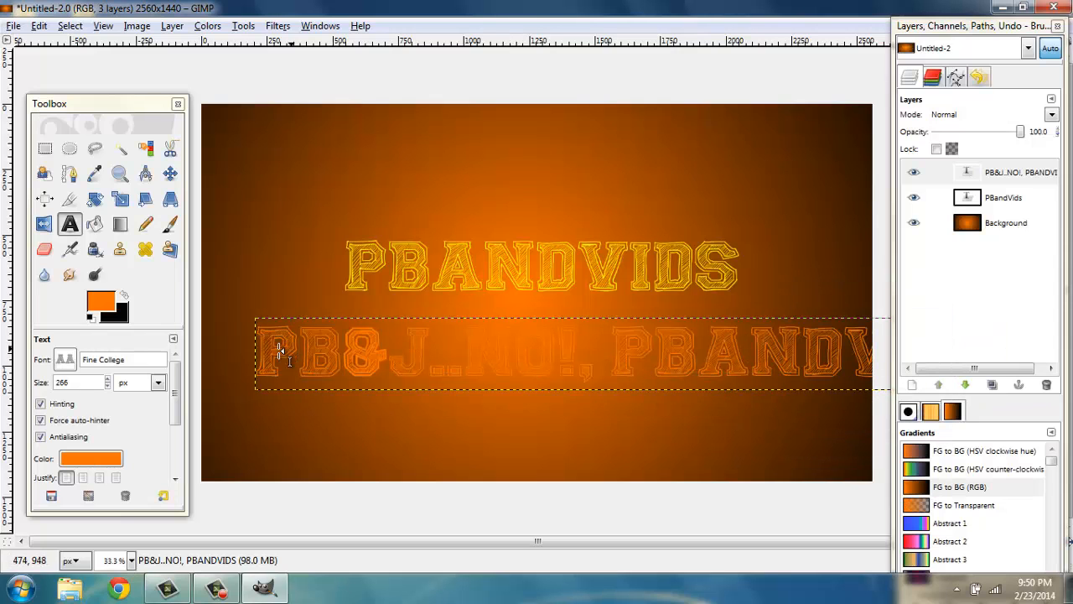
# Set the subtitle's font size to 113 px
pyautogui.click(108, 387)
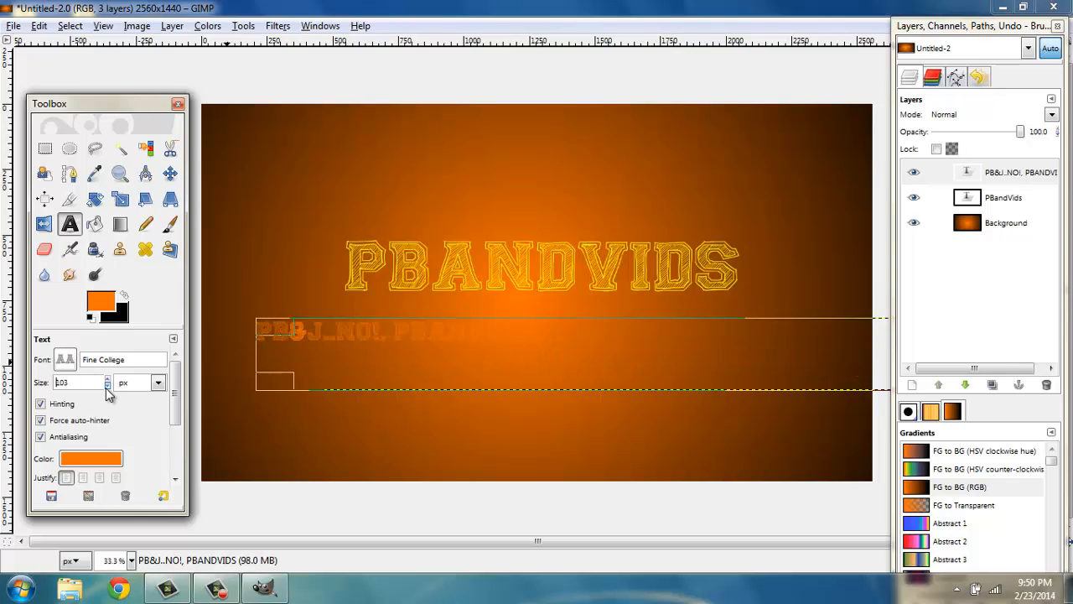
pyautogui.click(108, 379)
pyautogui.click(108, 379)
pyautogui.click(108, 379)
pyautogui.click(107, 379)
pyautogui.click(107, 379)
pyautogui.click(107, 379)
pyautogui.click(108, 379)
pyautogui.click(107, 379)
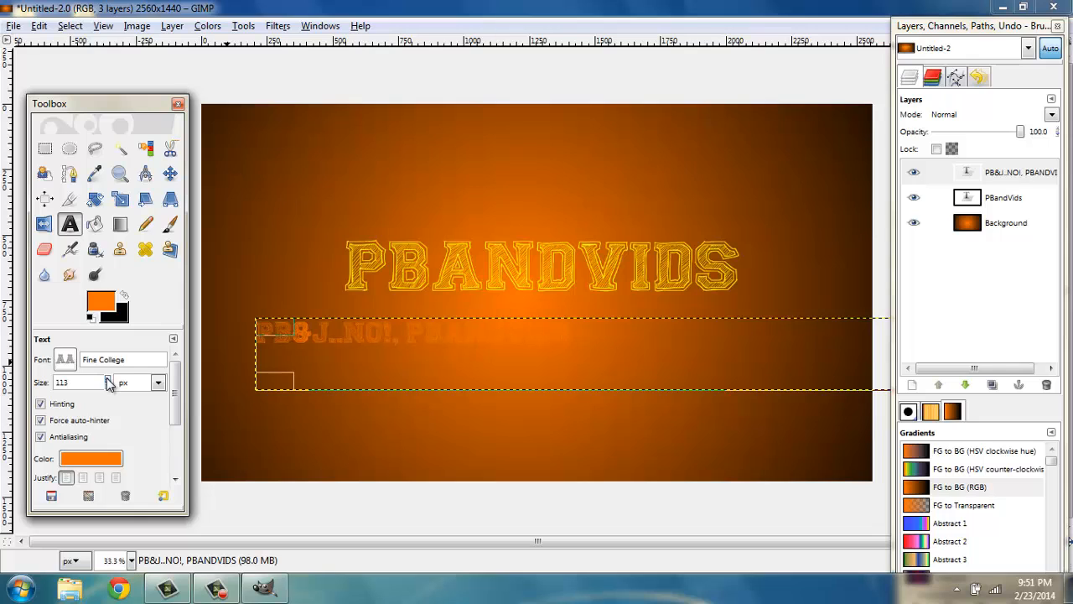
# Change the subtitle's text color to black (000000)
pyautogui.click(99, 458)
pyautogui.click(367, 188)
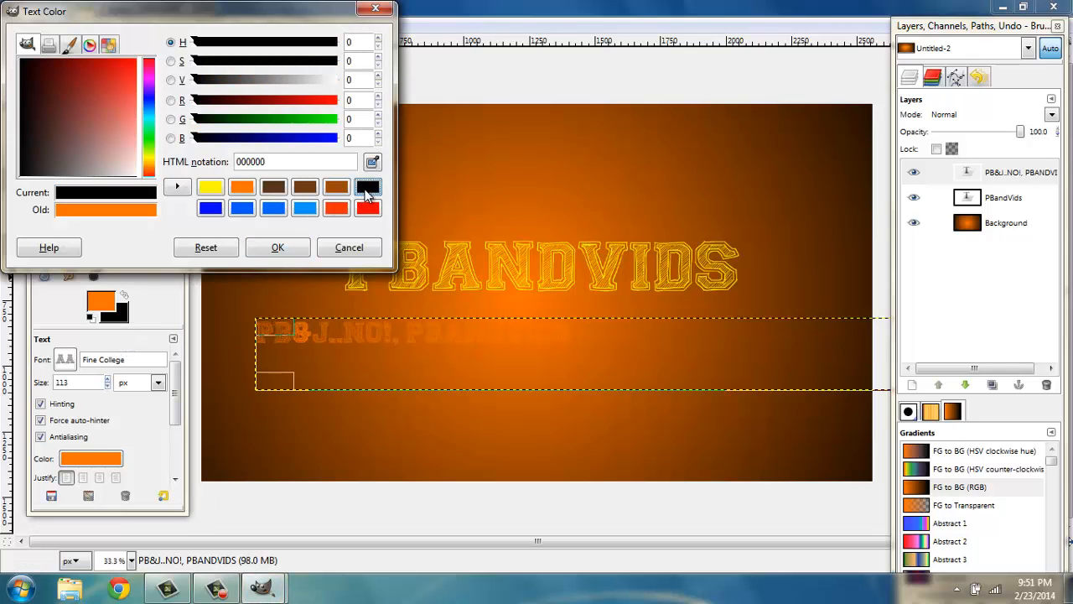
pyautogui.click(279, 245)
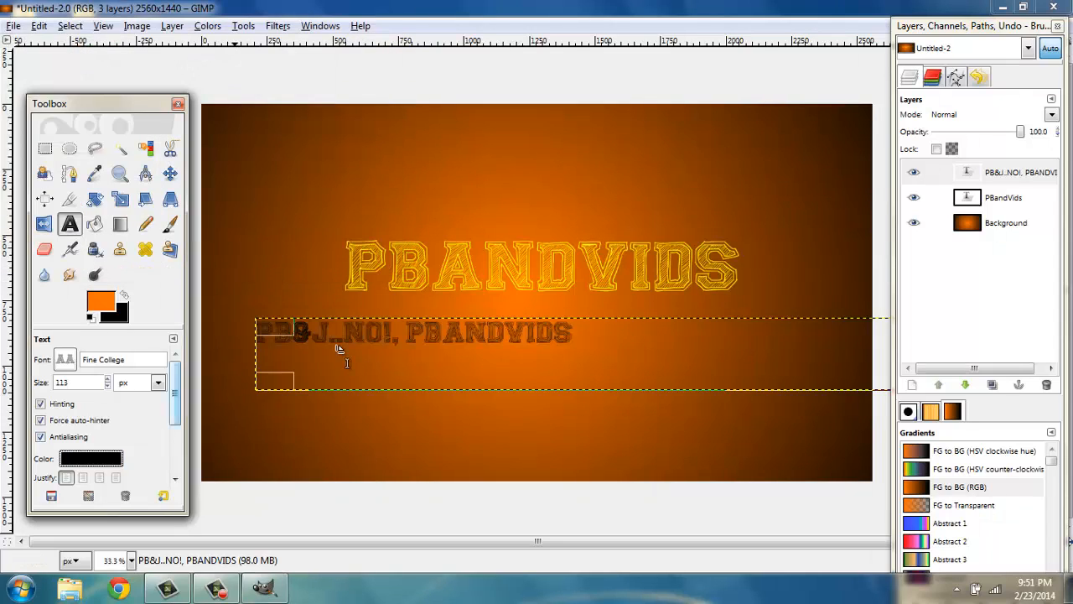
# Move the subtitle text box up, closer beneath the PBANDVIDS title
pyautogui.press('Tab')
pyautogui.click(460, 345)
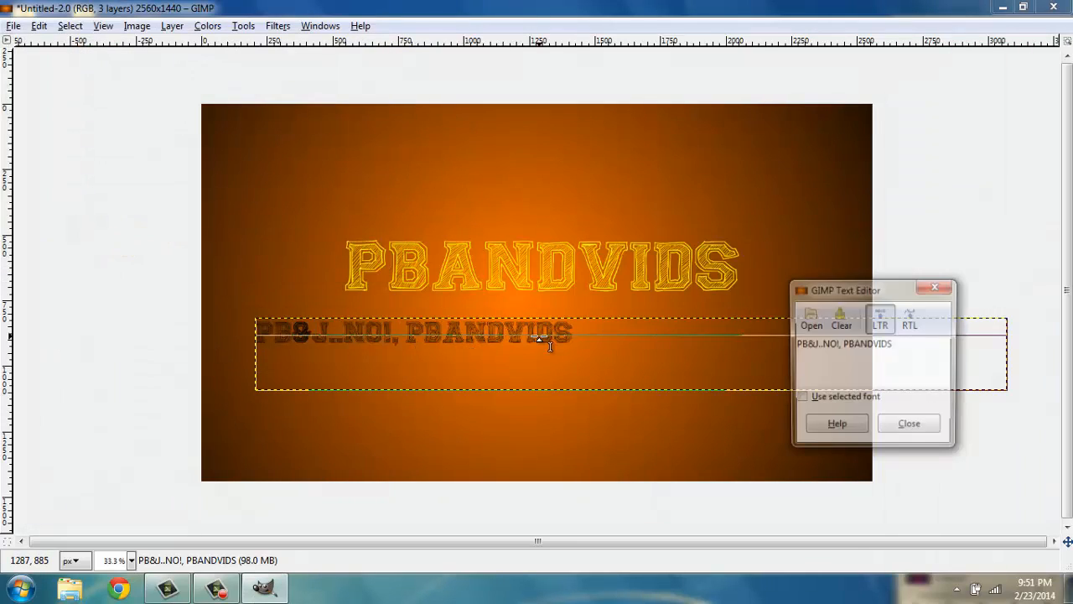
pyautogui.click(916, 428)
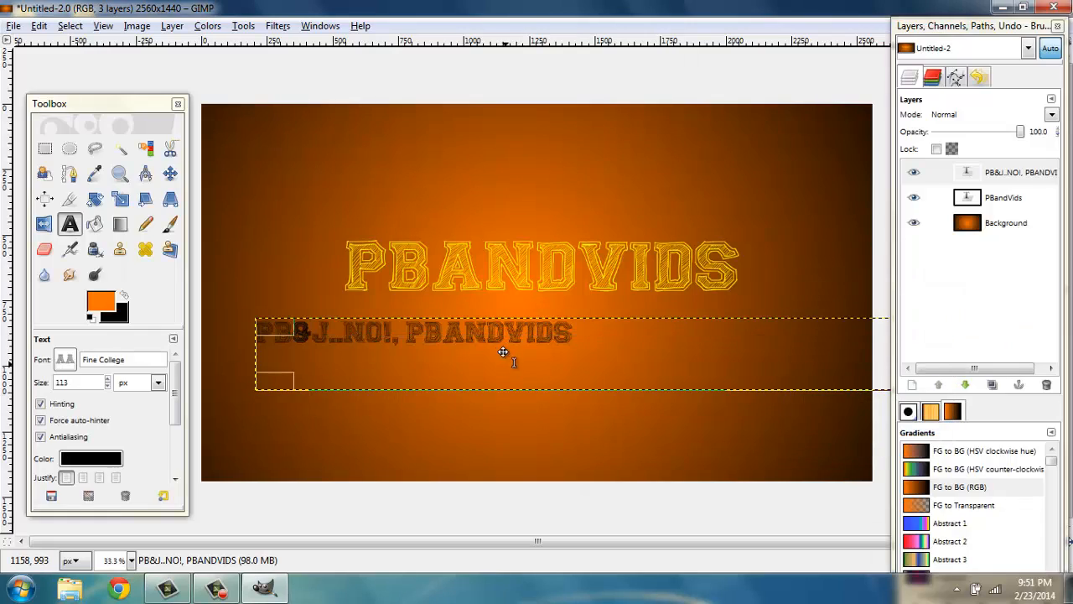
pyautogui.moveTo(503, 348); pyautogui.dragTo(547, 331)
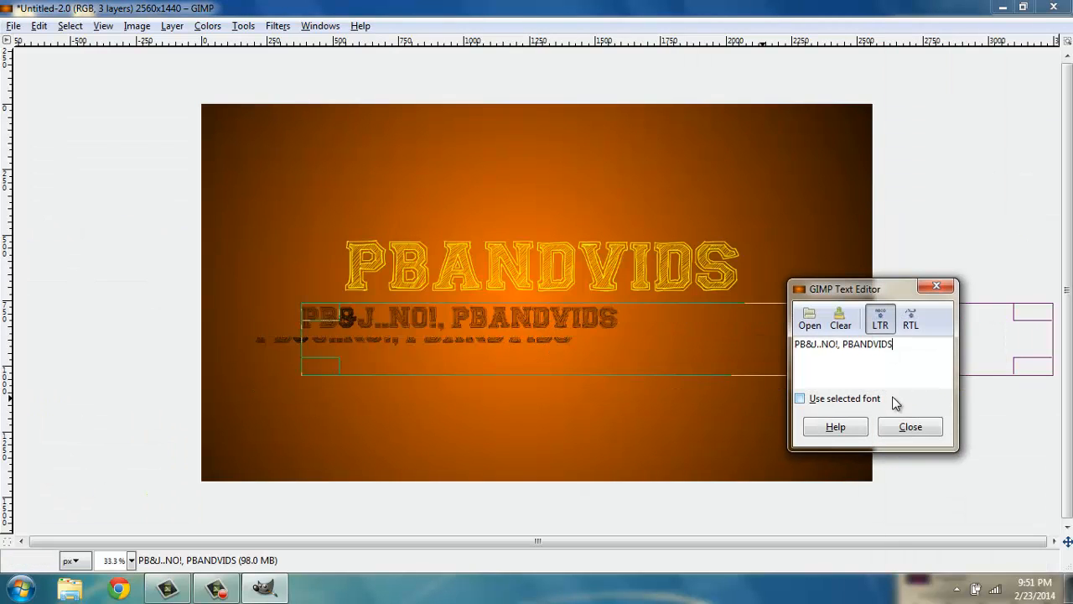
pyautogui.click(911, 427)
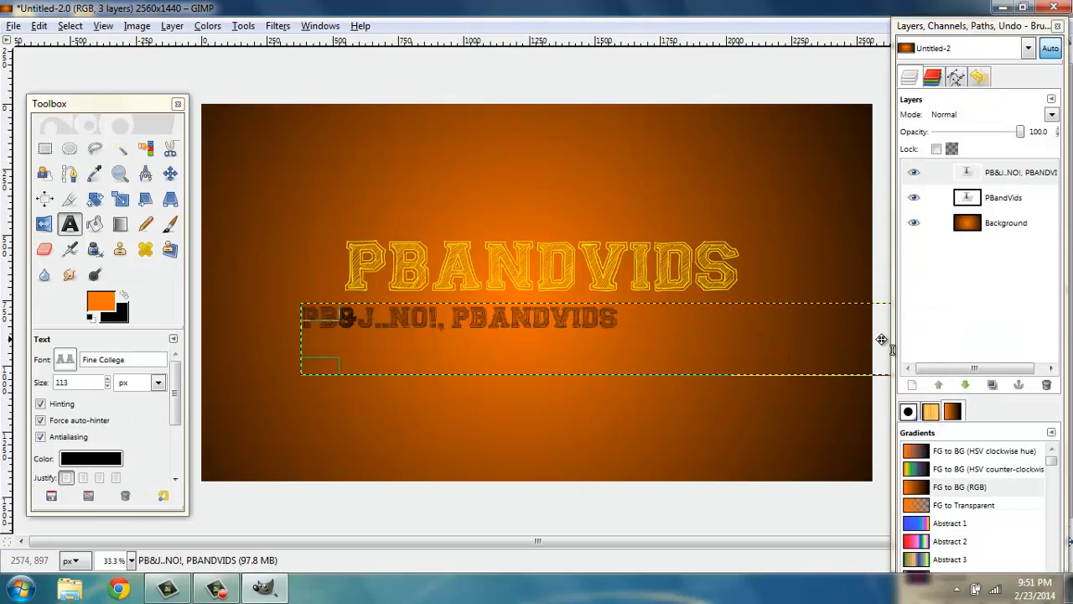
pyautogui.press('Tab')
pyautogui.click(761, 347)
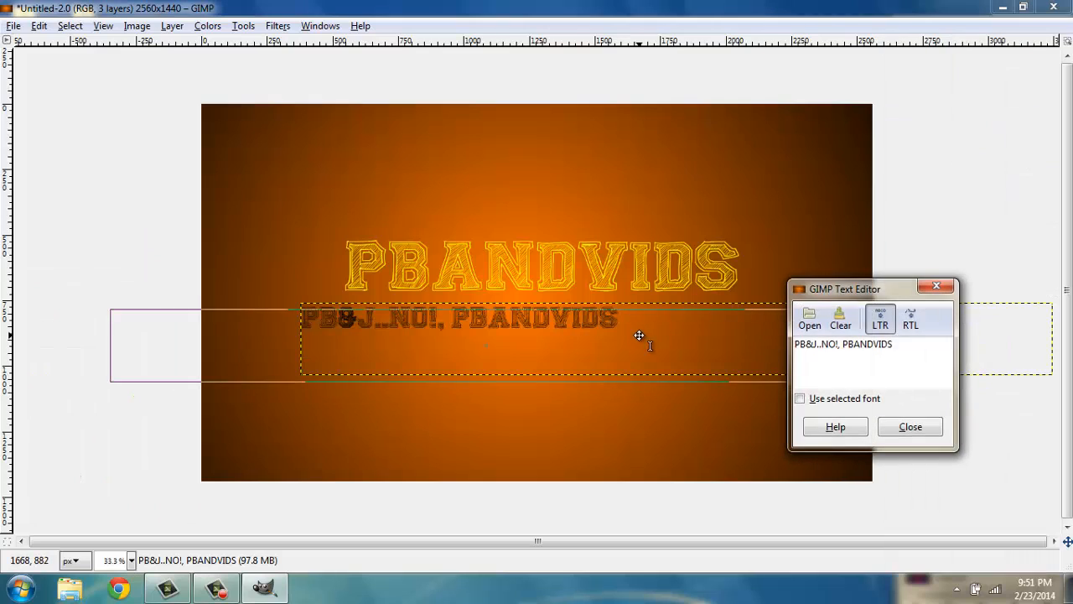
pyautogui.click(910, 427)
# Narrow the subtitle text box from its right edge to about 1370 px wide
pyautogui.press('Tab')
pyautogui.moveTo(853, 344); pyautogui.dragTo(470, 343)
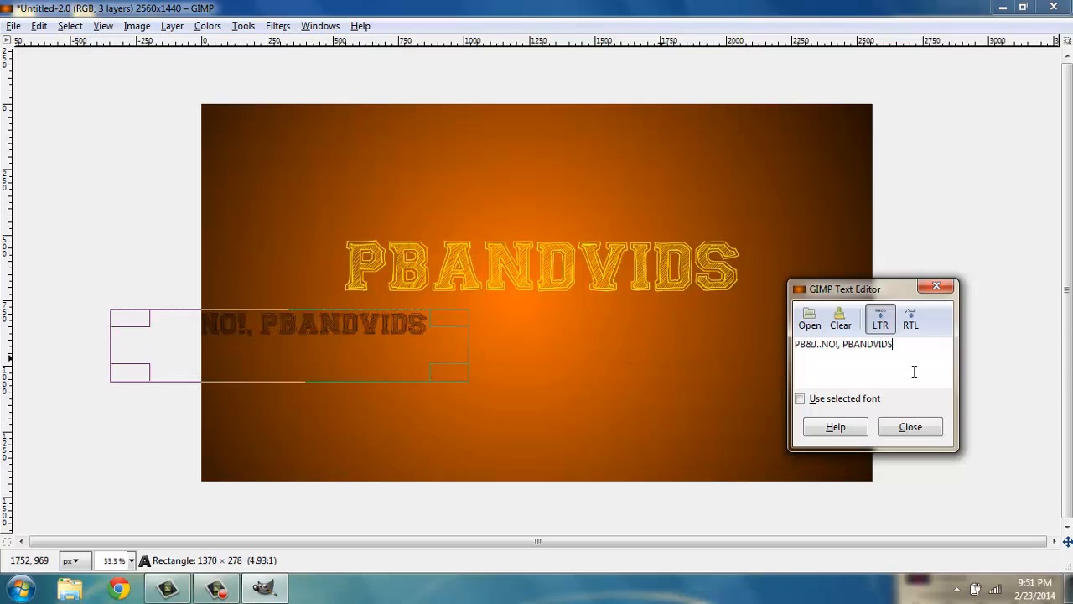
pyautogui.click(932, 427)
# Move the subtitle text box right so it sits centered under the PBANDVIDS title
pyautogui.moveTo(351, 359); pyautogui.dragTo(594, 342)
pyautogui.click(885, 430)
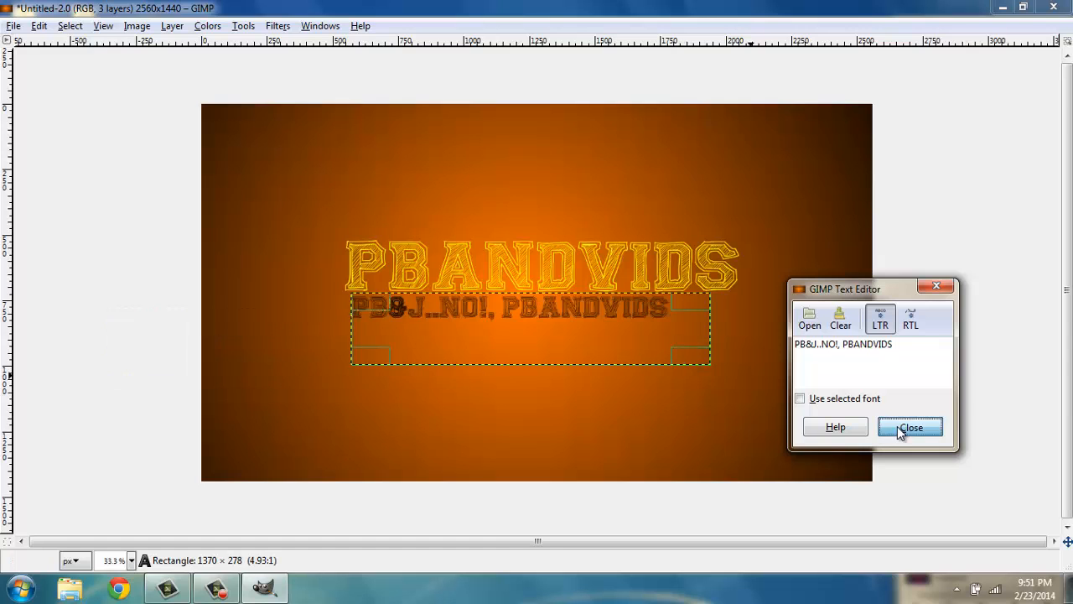
pyautogui.click(514, 330)
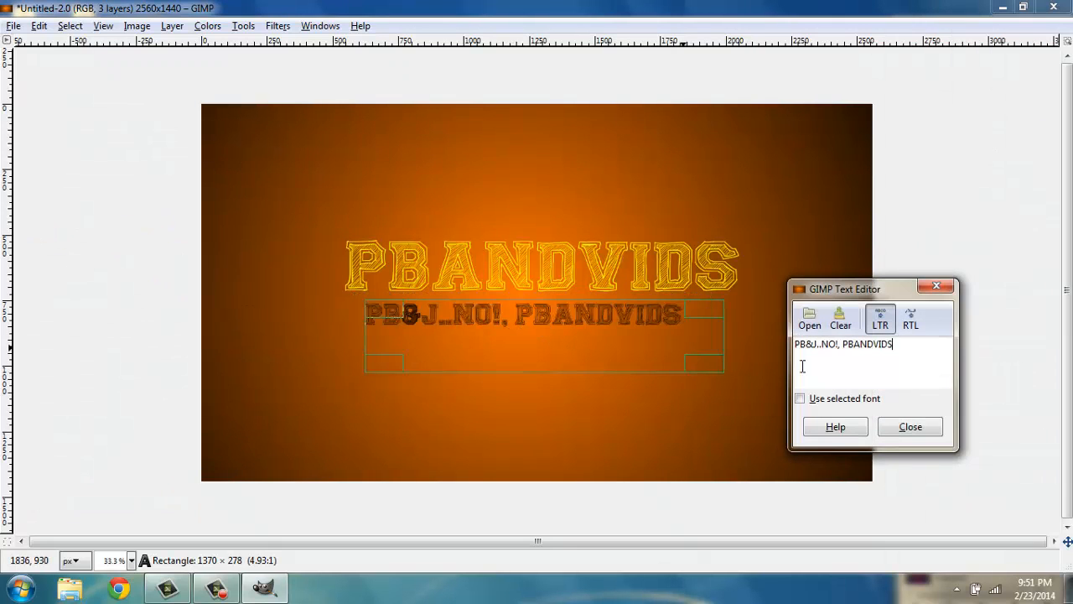
pyautogui.click(912, 426)
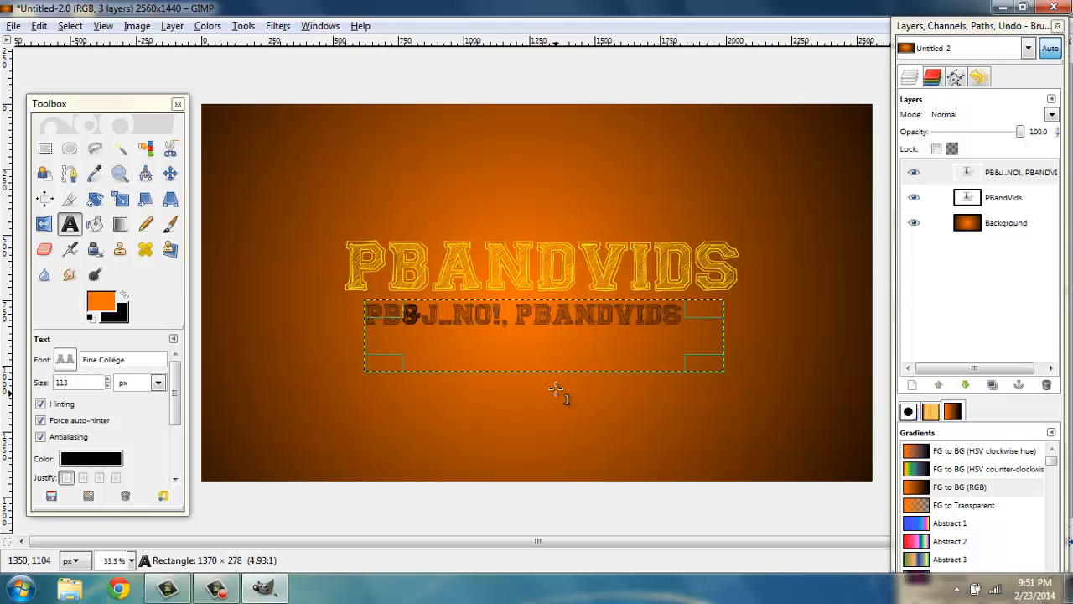
pyautogui.click(536, 327)
pyautogui.moveTo(535, 325); pyautogui.dragTo(546, 328)
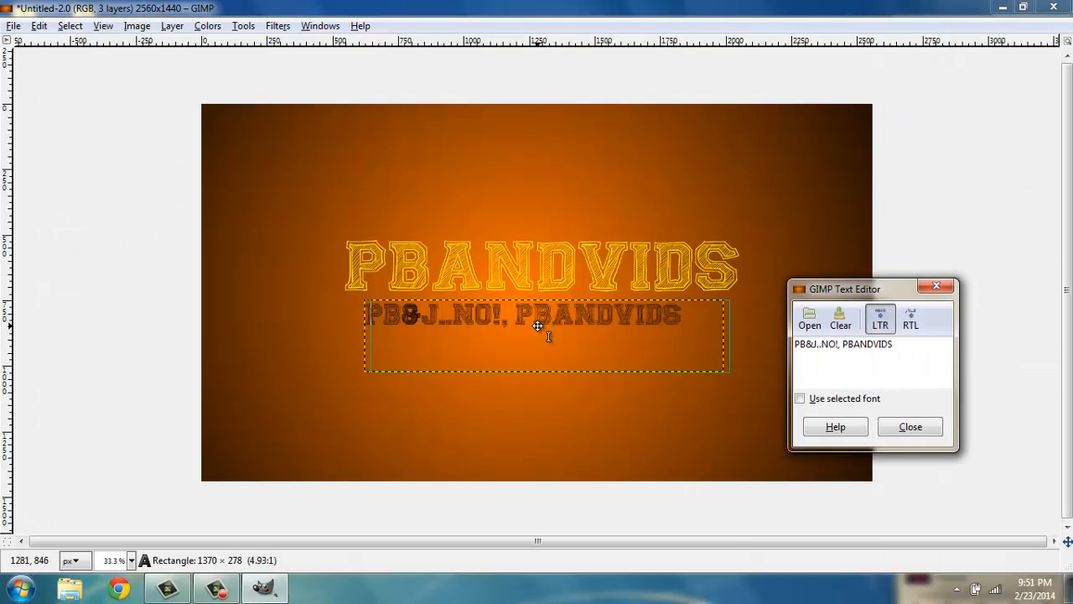
pyautogui.click(909, 426)
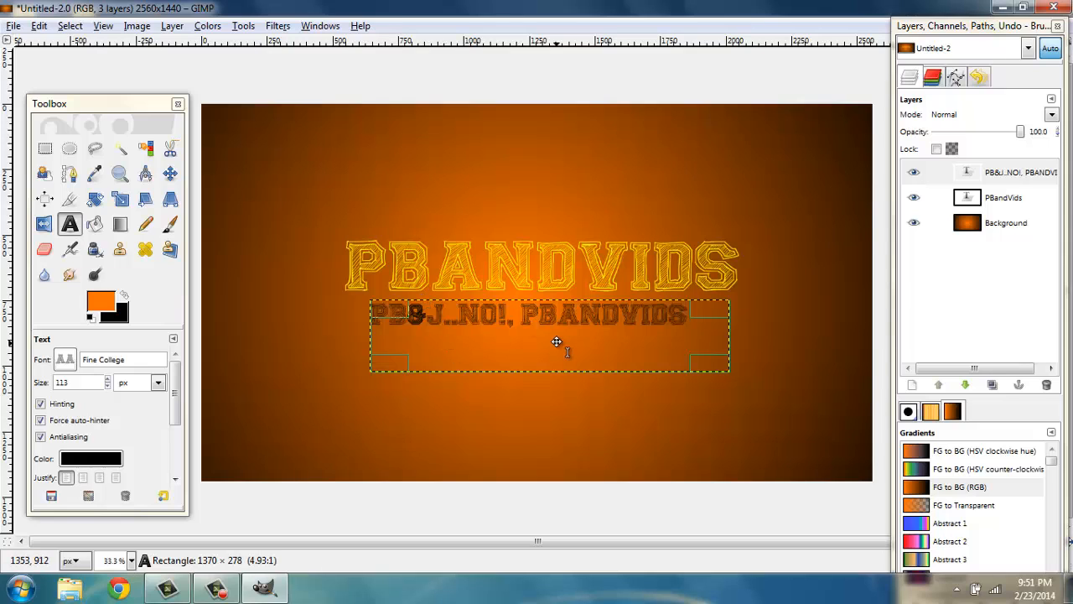
# Trim the subtitle text box's right edge slightly to about 1283 px wide
pyautogui.click(704, 332)
pyautogui.moveTo(694, 332); pyautogui.dragTo(691, 332)
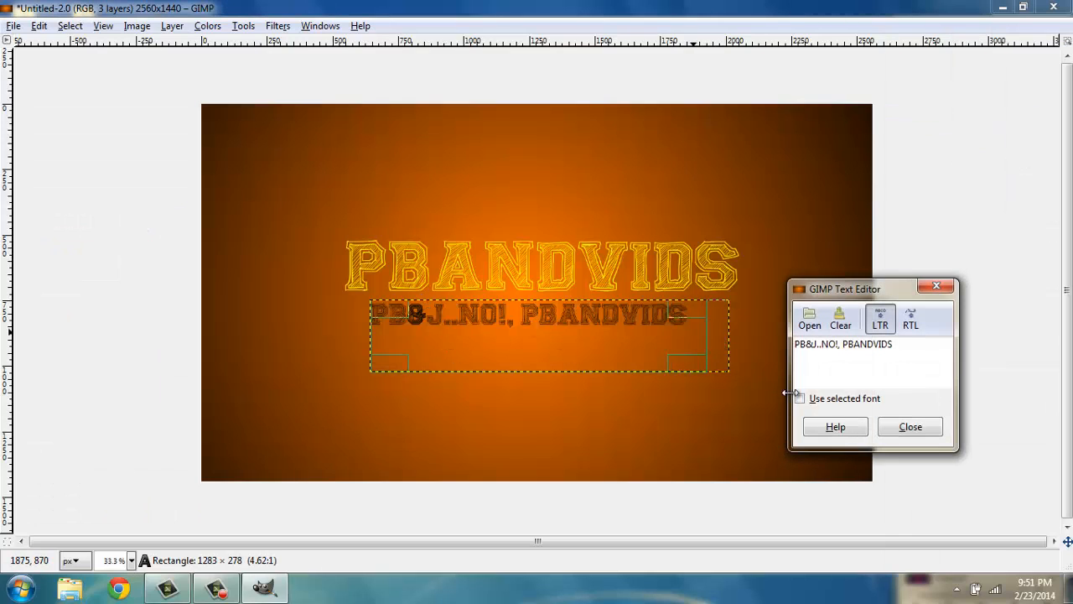
pyautogui.click(898, 429)
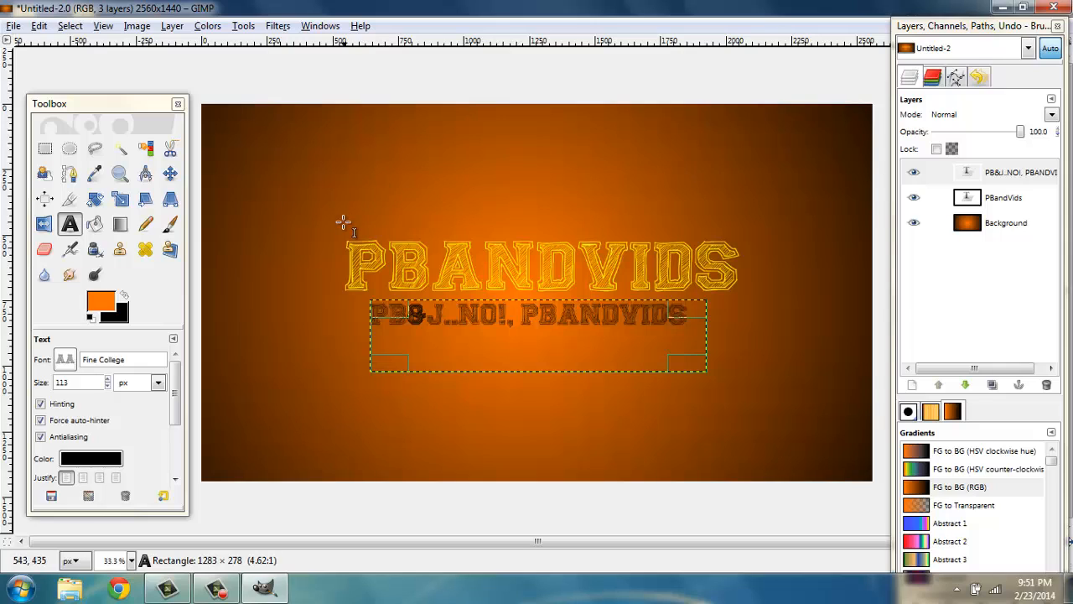
pyautogui.click(217, 589)
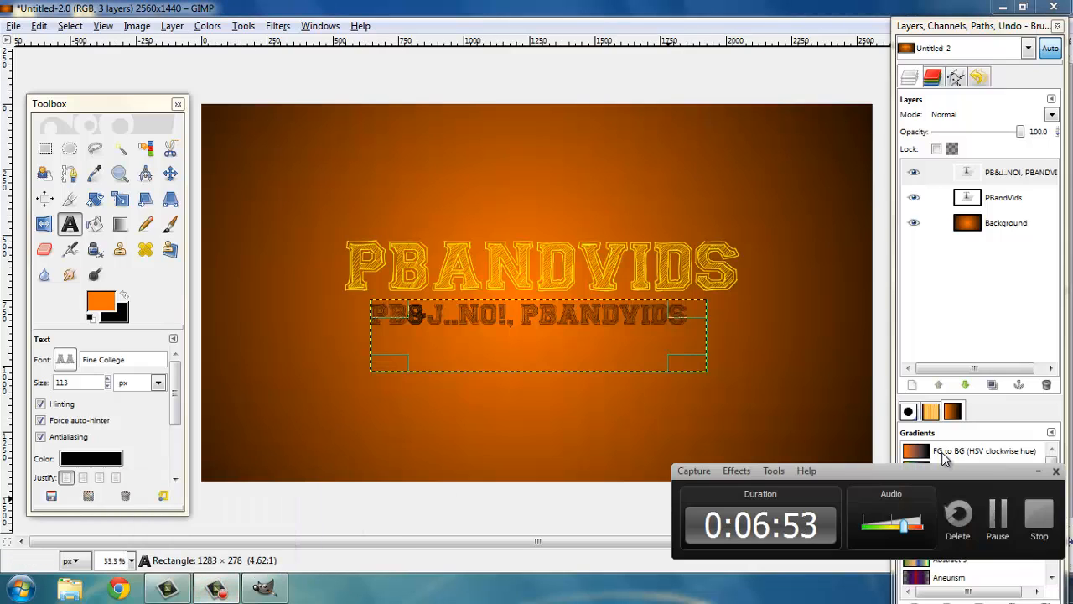